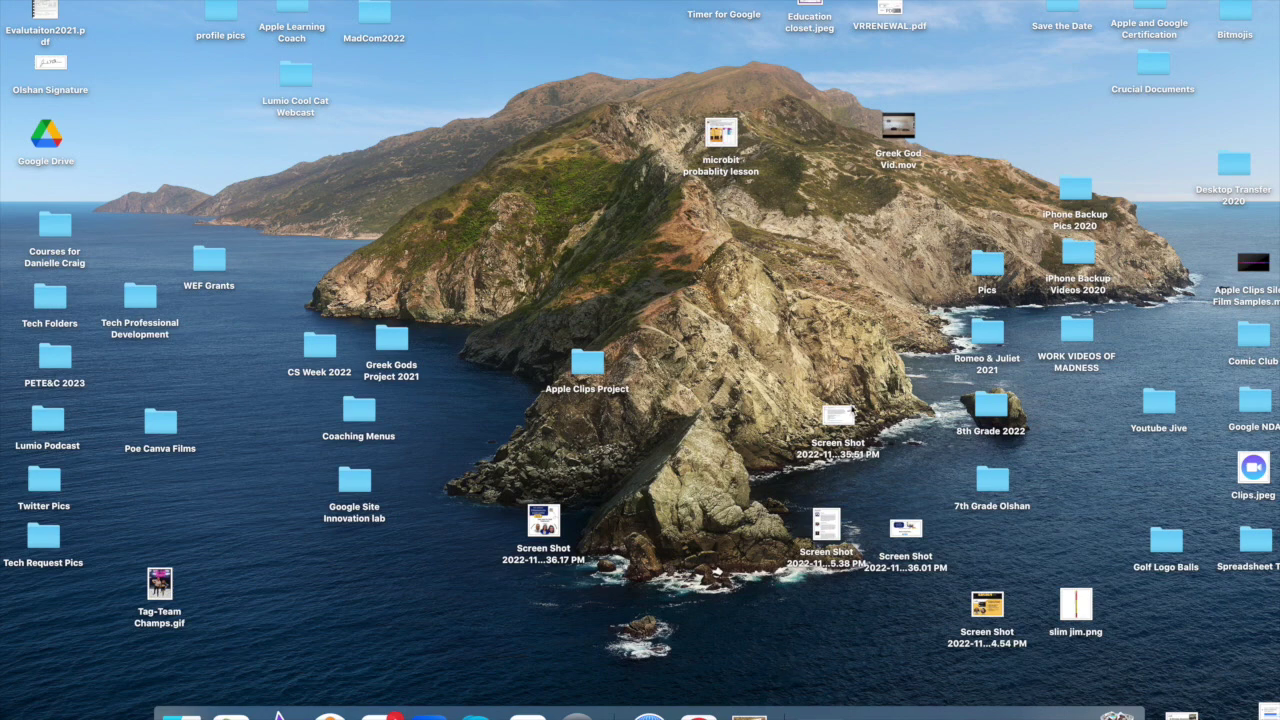
- Move the Greek God Vid.mov icon slightly up and left on the desktop
mouse_move(900, 122)
left_mouse_down()
mouse_move(840, 122)
mouse_move(882, 94)
left_mouse_up()
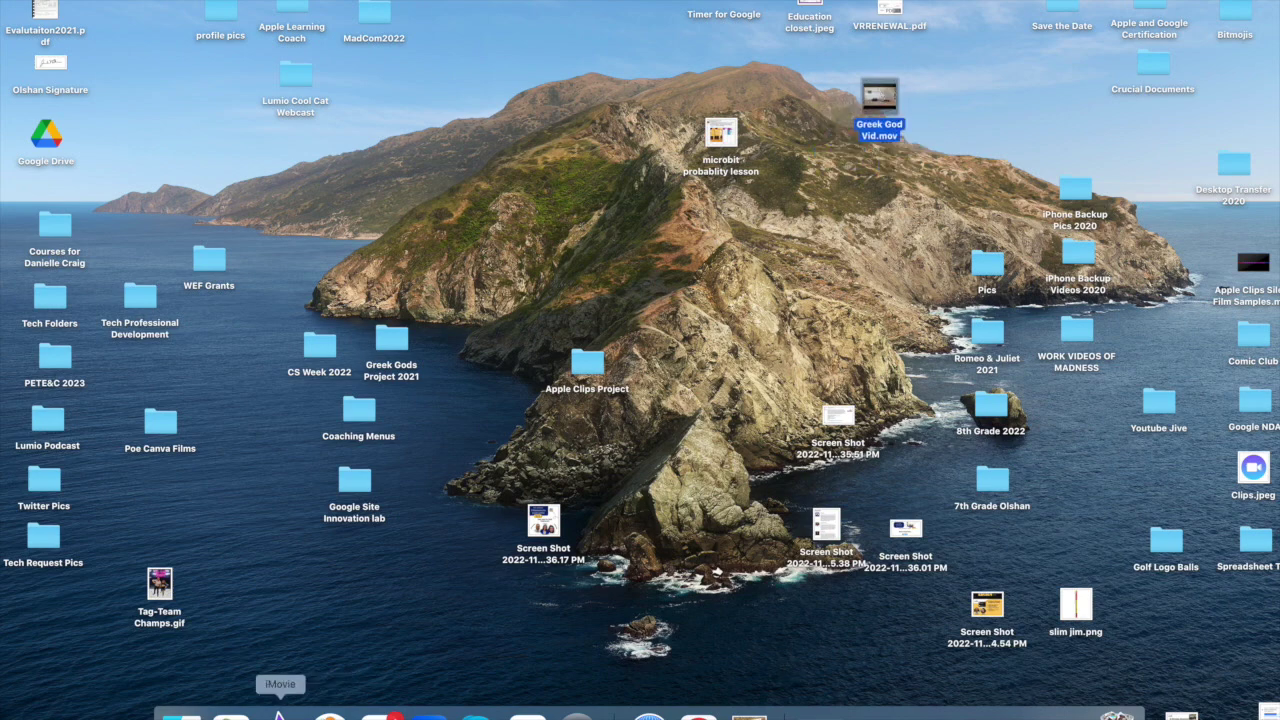
- Launch iMovie and create a new Movie project
left_click(280, 712)
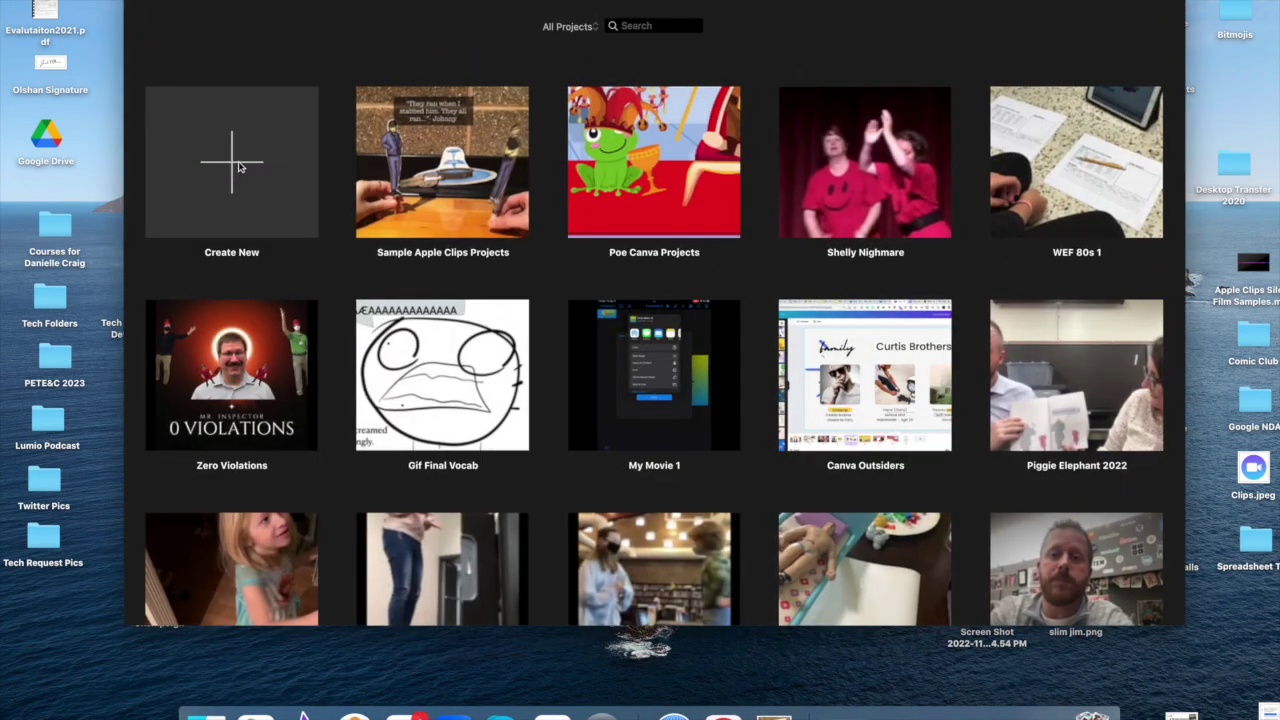
left_click(240, 167)
left_click(480, 505)
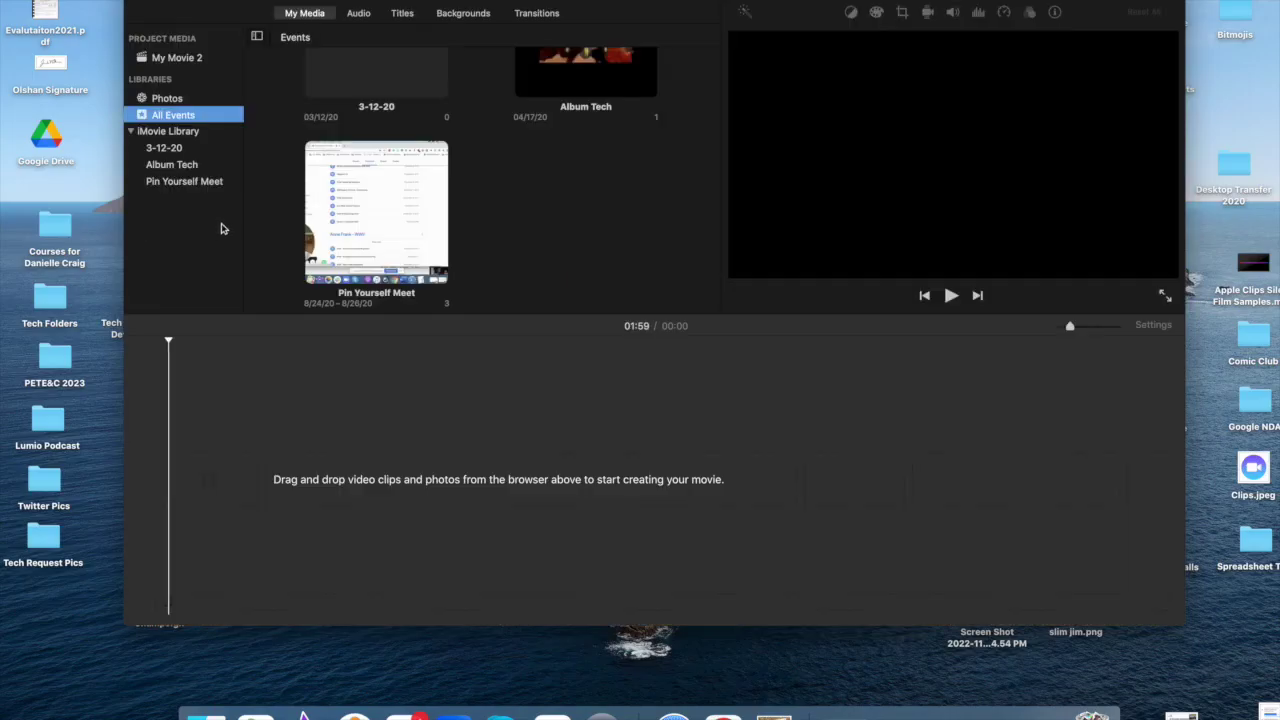
- Drag Greek God Vid.mov from the desktop onto the new movie's timeline
left_click_drag(759, 2, 815, 188)
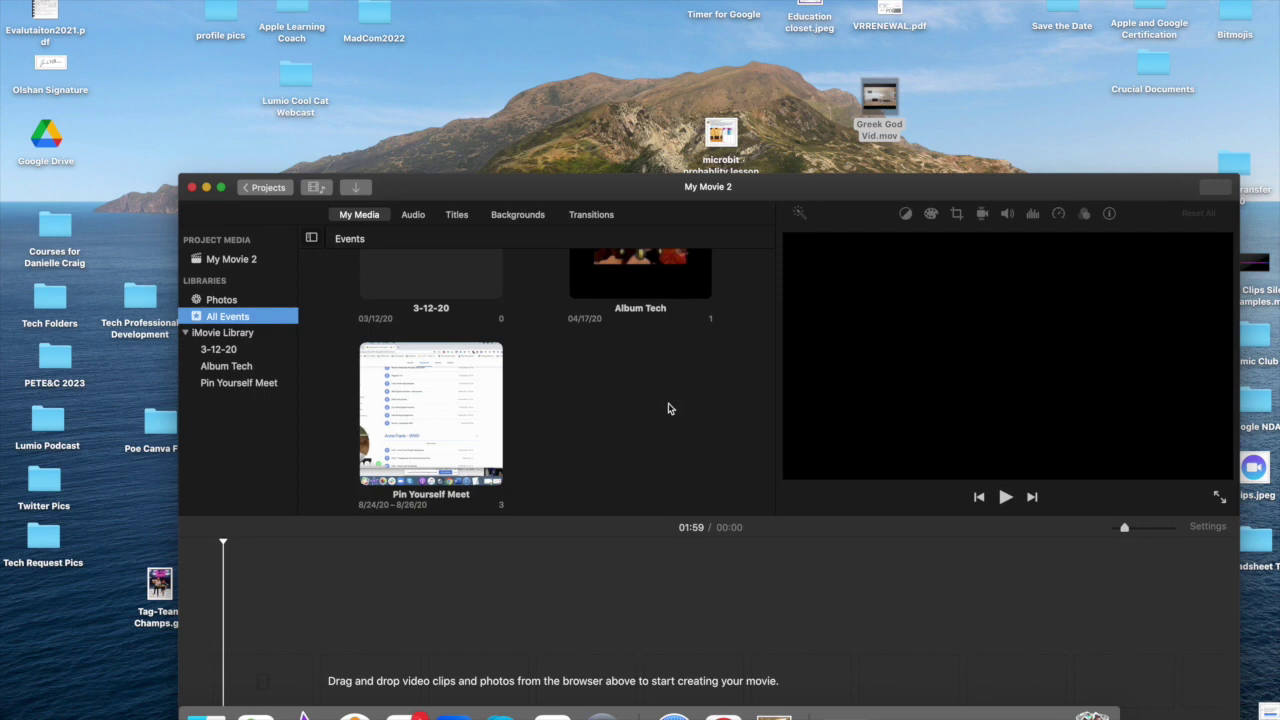
scroll(670, 400, "up", 2)
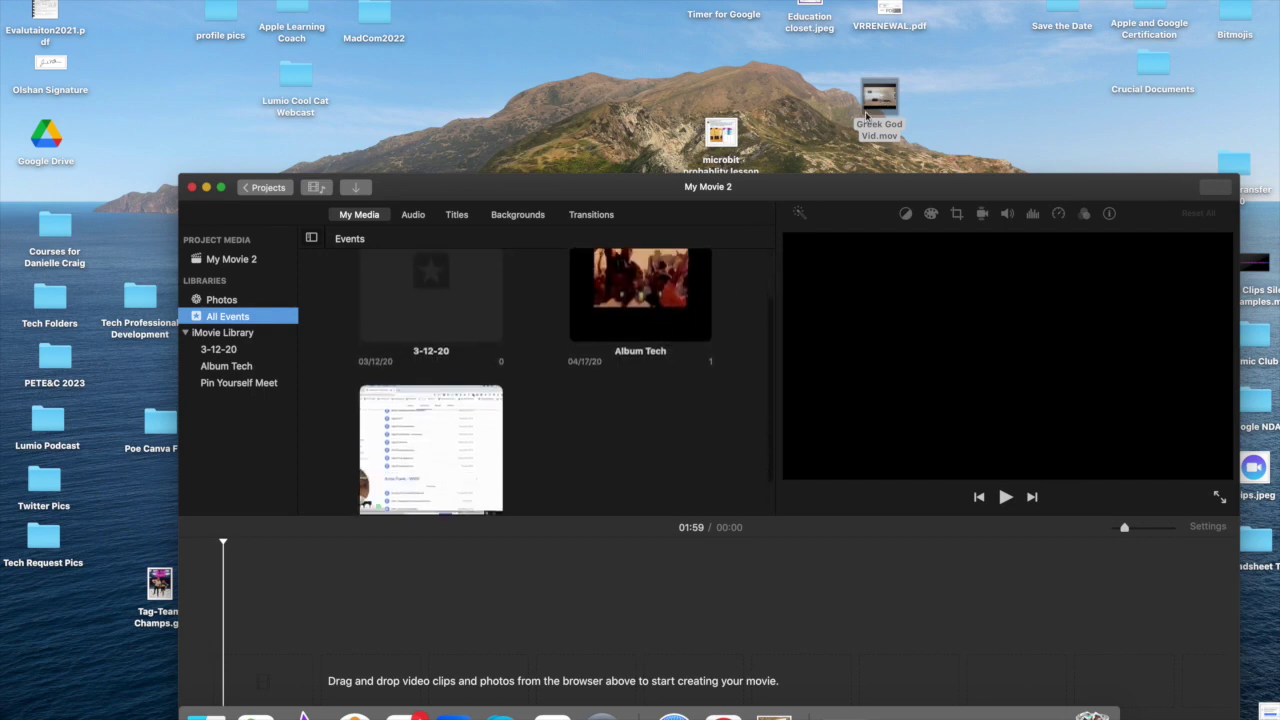
left_click_drag(866, 116, 563, 622)
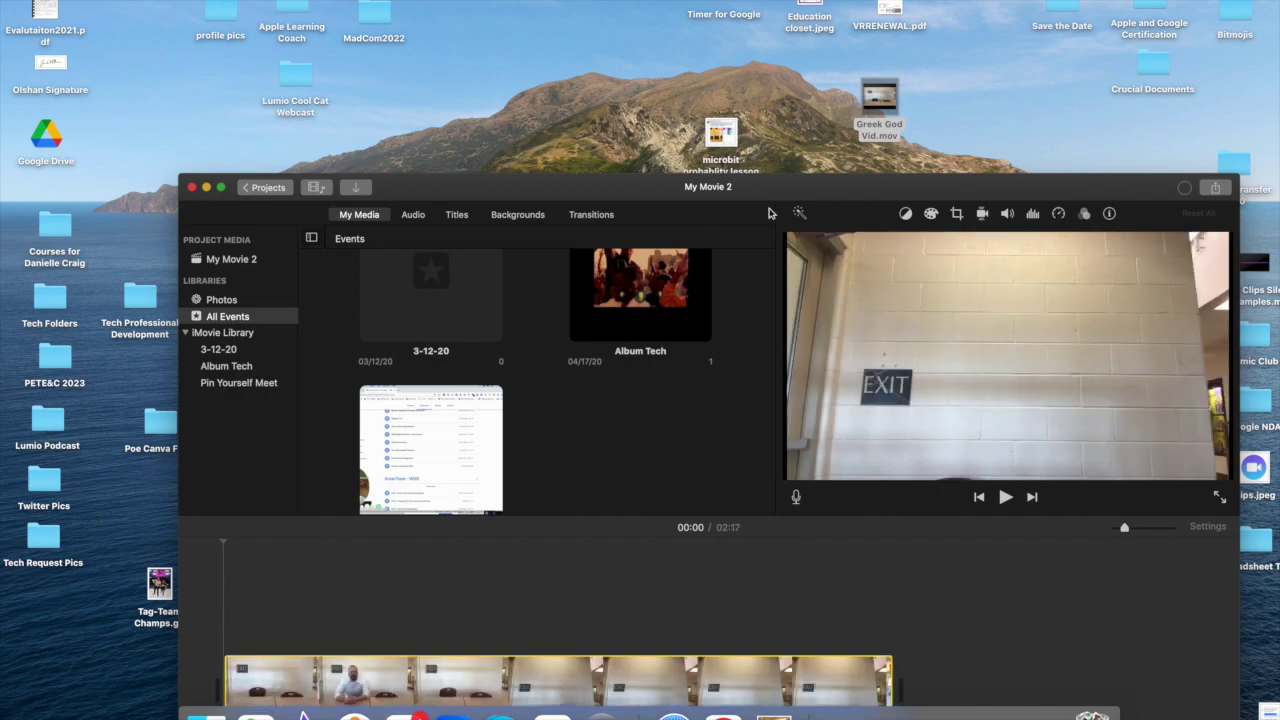
- Split the Greek God Vid.mov clip at the 01:09 mark
left_click_drag(766, 193, 753, 3)
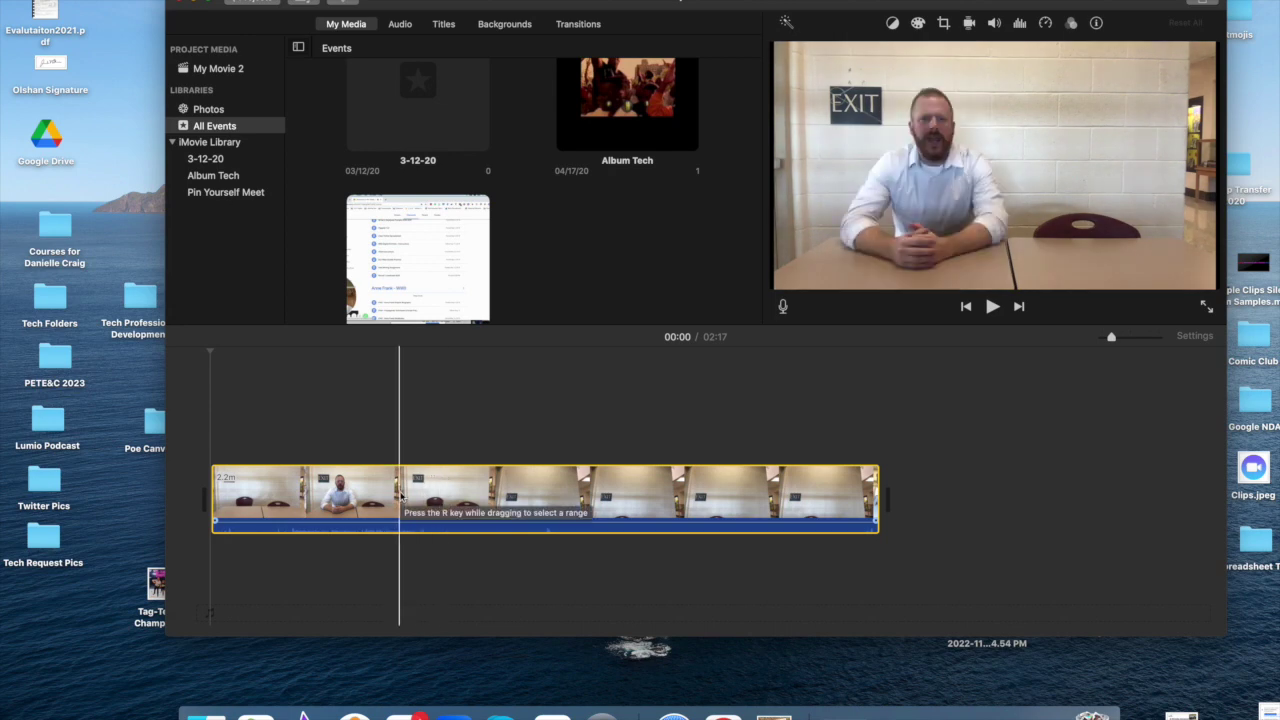
left_click(430, 494)
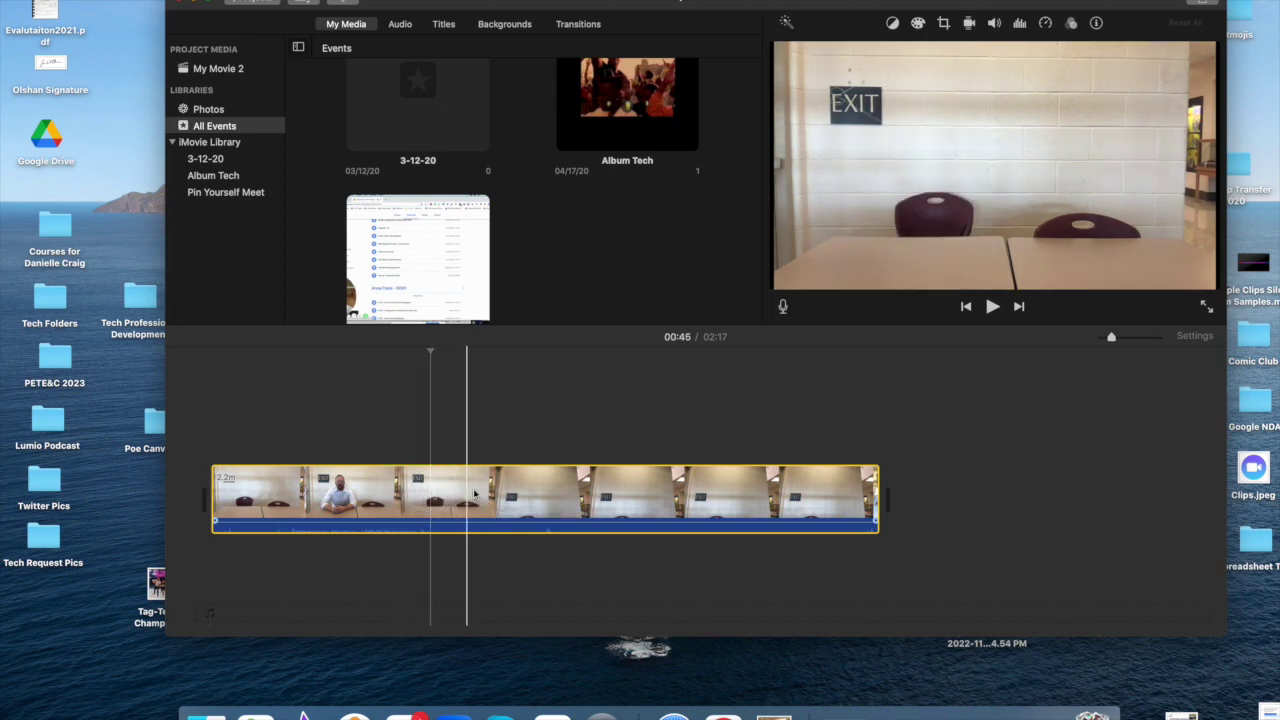
left_click(480, 494)
left_click(522, 493)
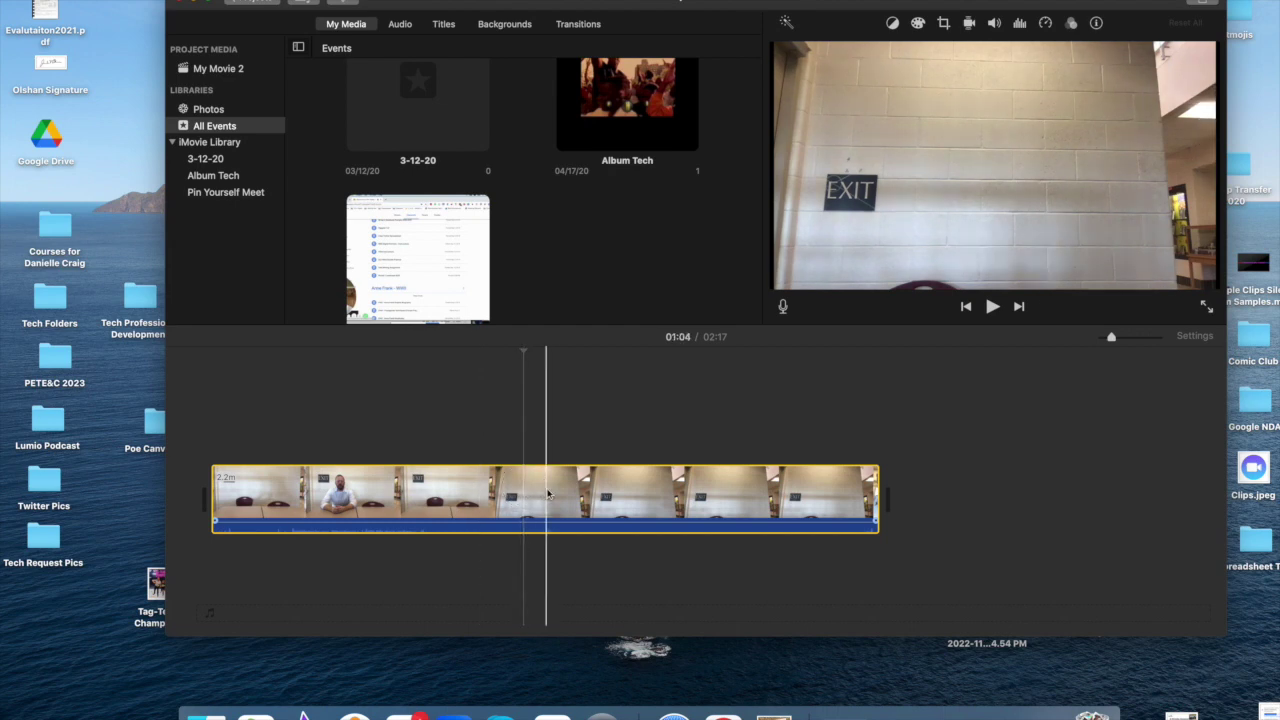
left_click(547, 494)
right_click(548, 494)
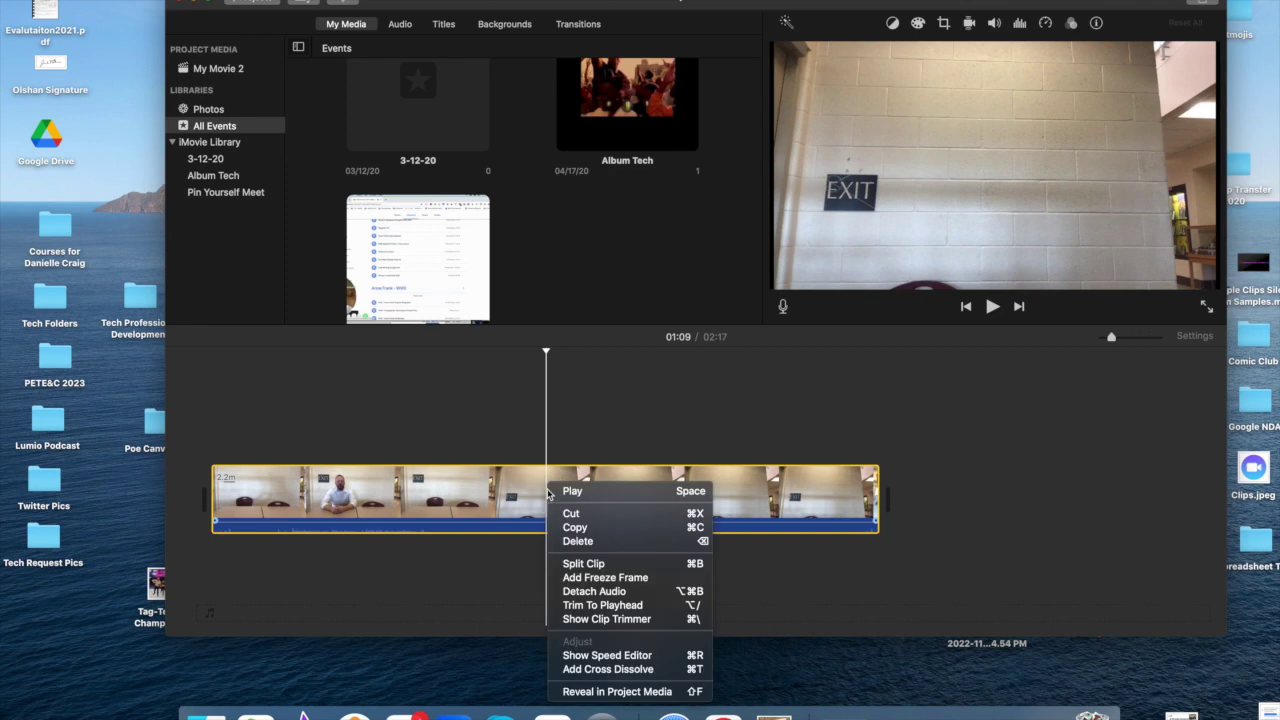
left_click(582, 564)
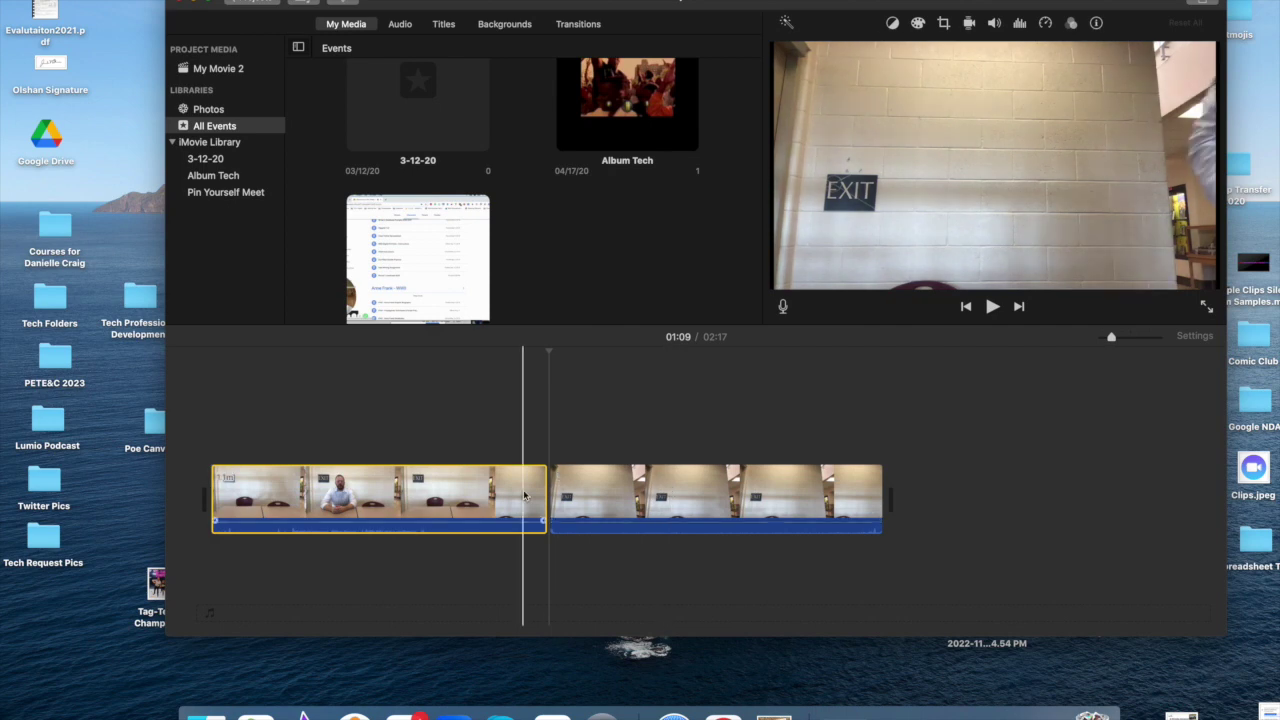
- Delete the trailing part of the clip after 01:09
left_click(630, 495)
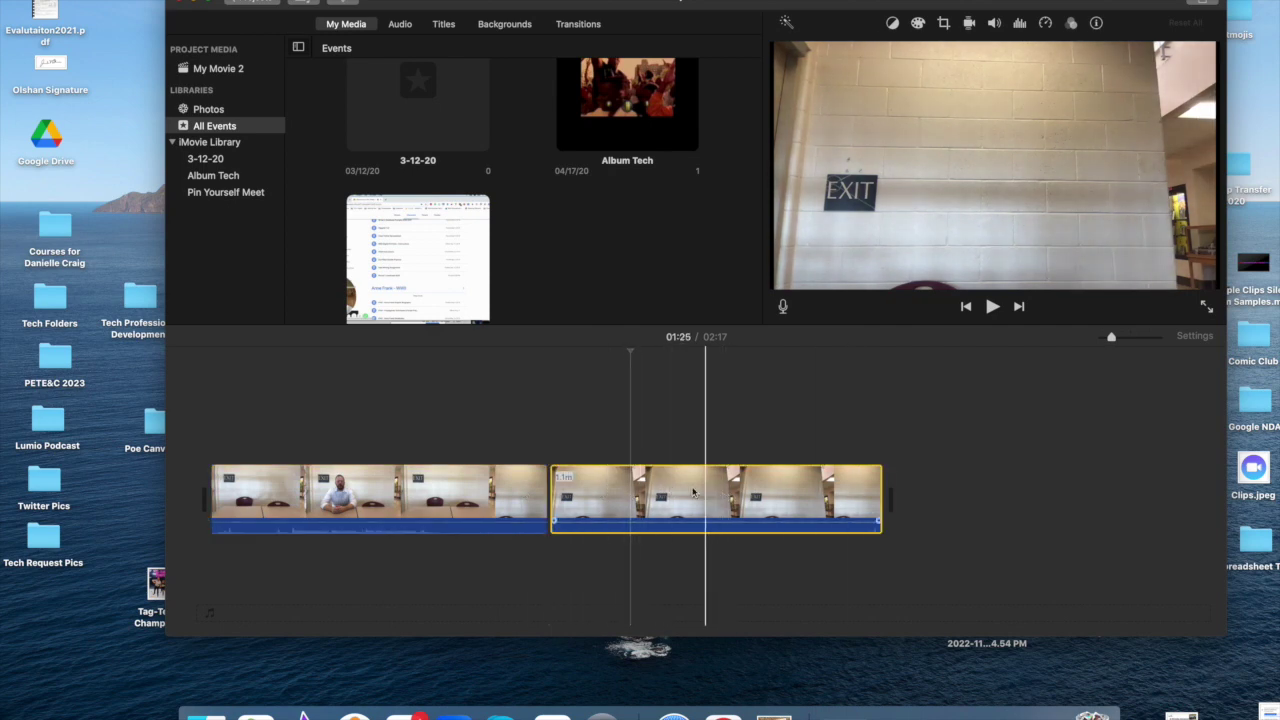
left_click(681, 491)
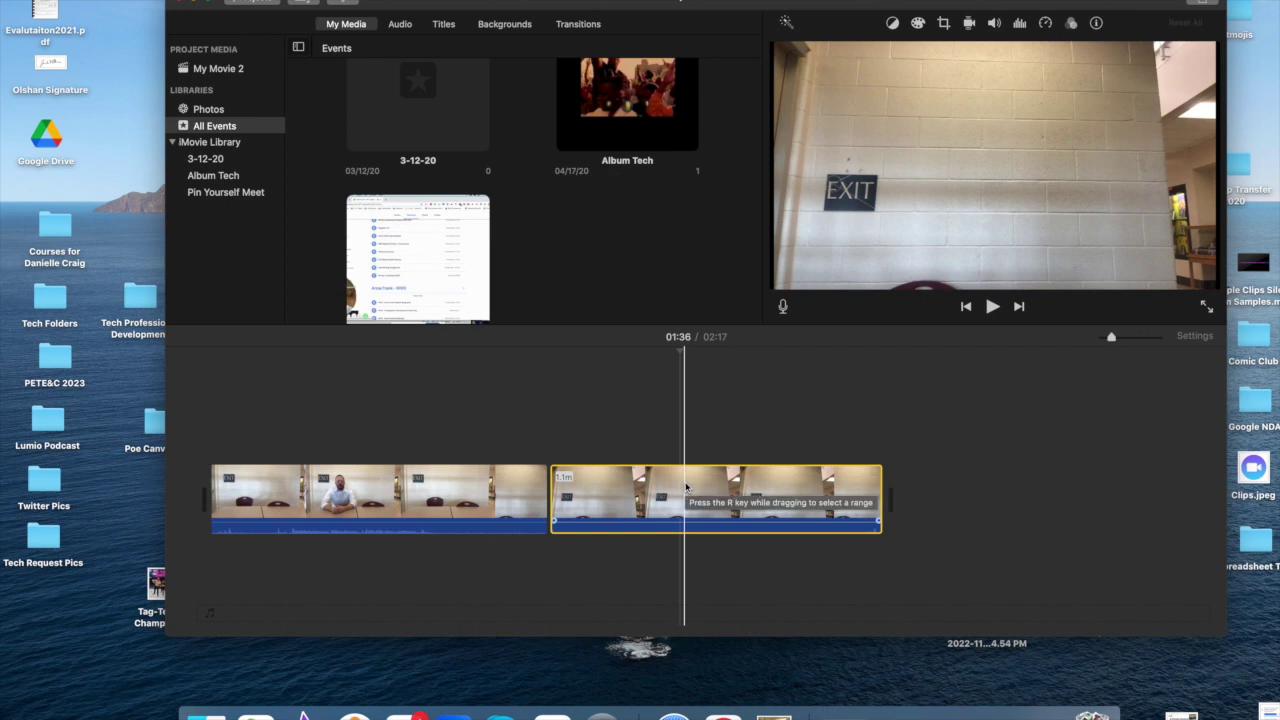
key("Delete")
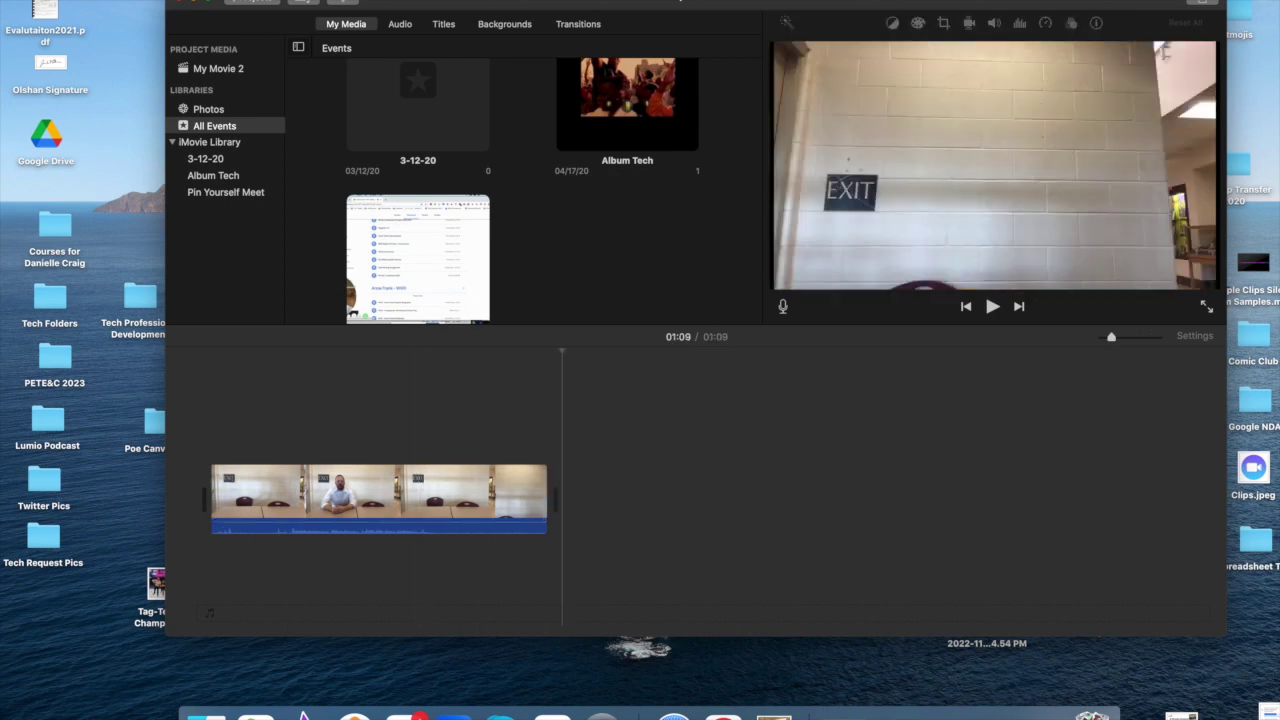
- Export the trimmed movie as a file named 'Greek God Vid P1' to the Desktop
left_click(1203, 5)
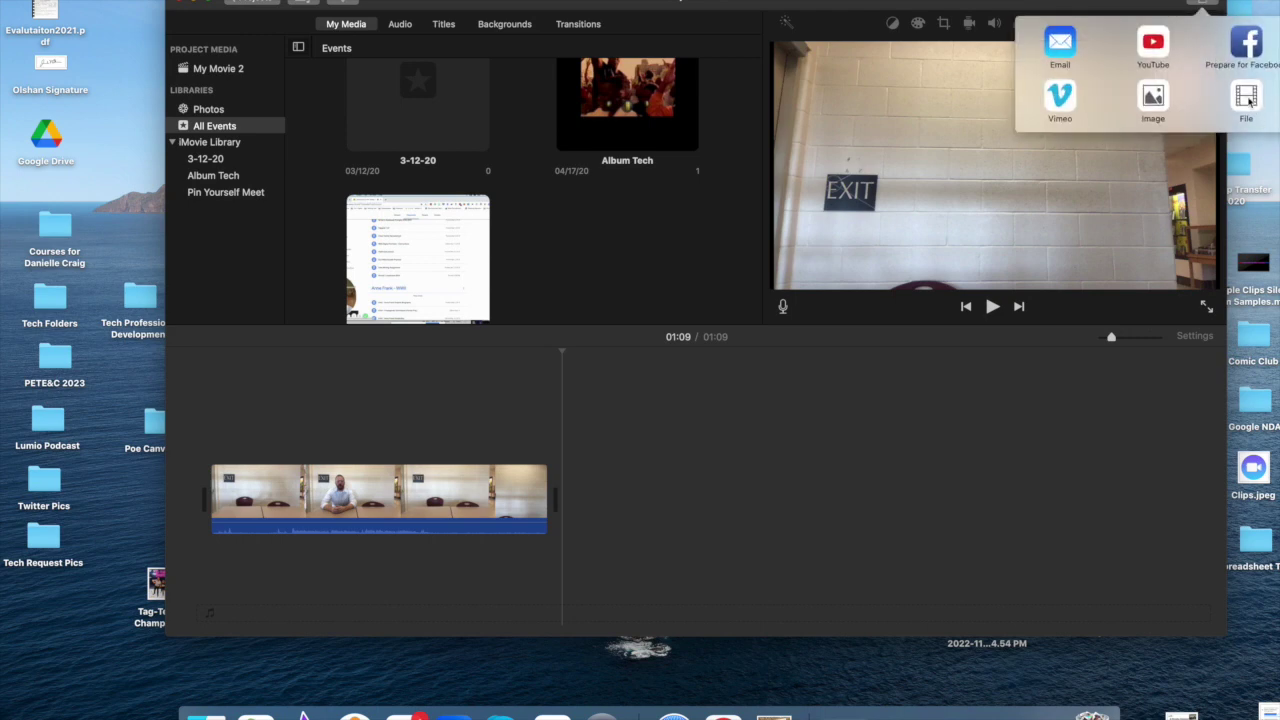
left_click(1247, 98)
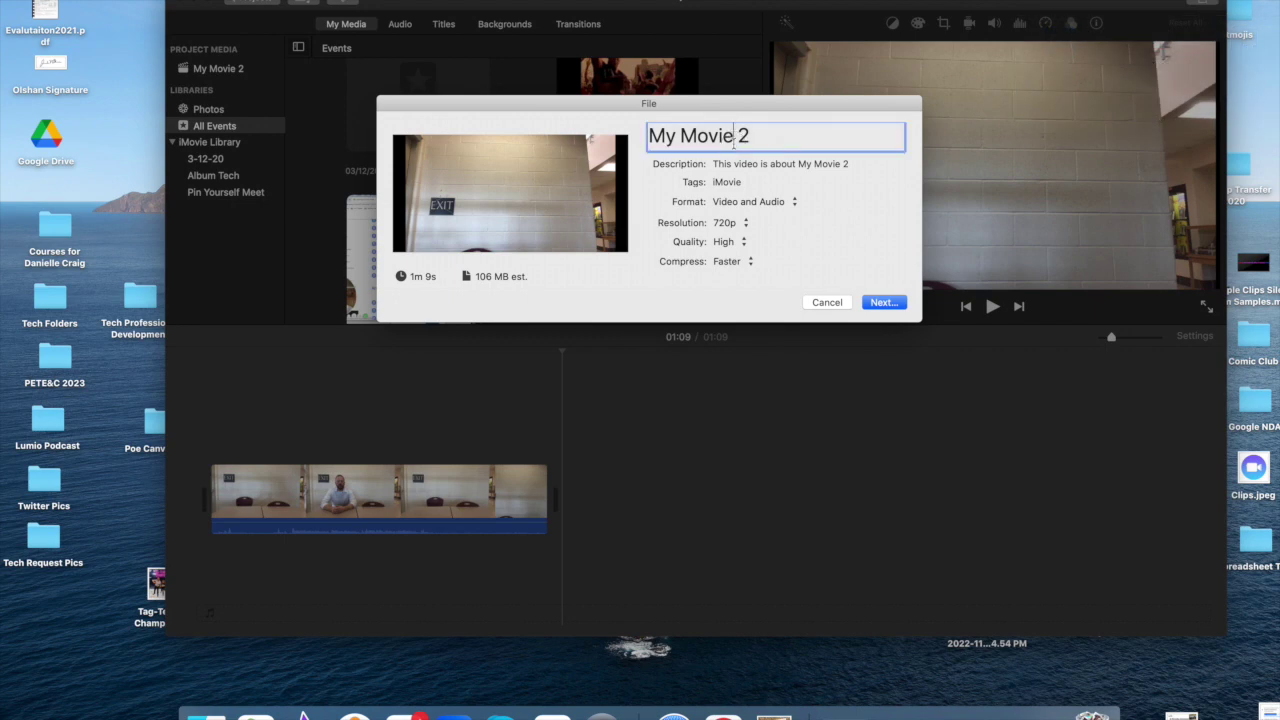
triple_click(734, 140)
key("BackSpace")
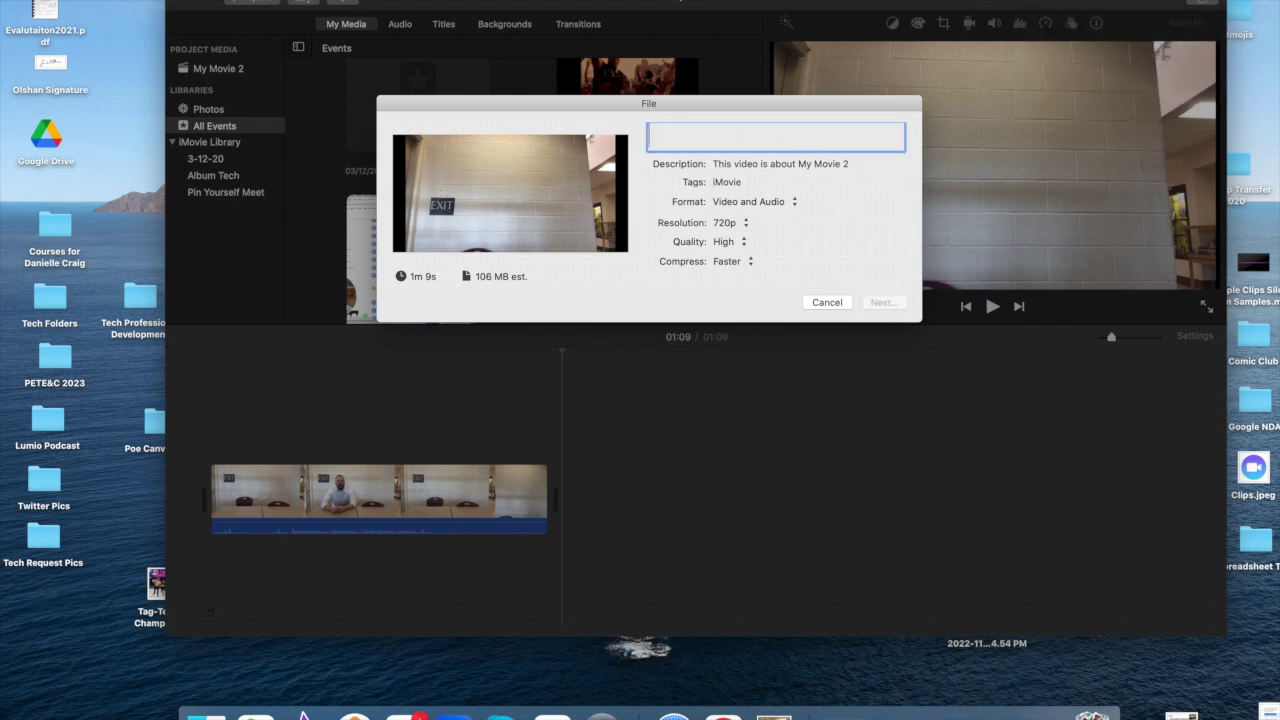
type("Greek. Go")
key("BackSpace")
key("BackSpace")
key("BackSpace")
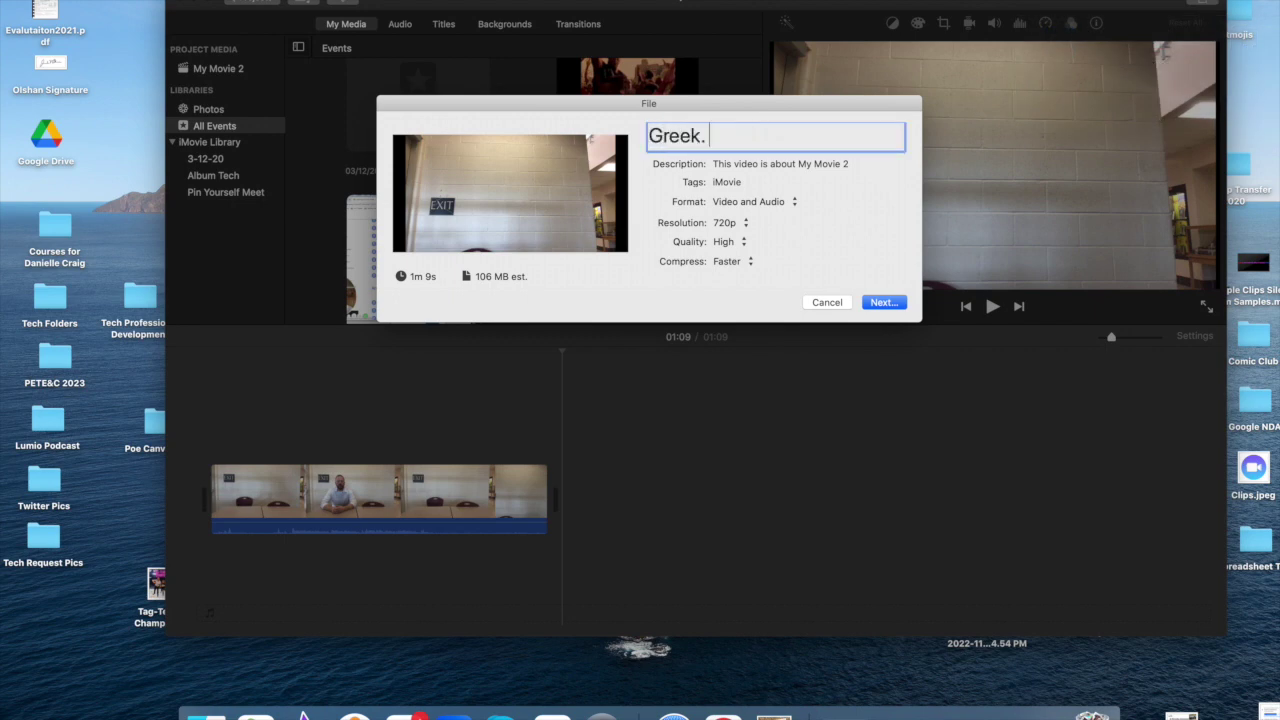
type("God Vid P")
type("1")
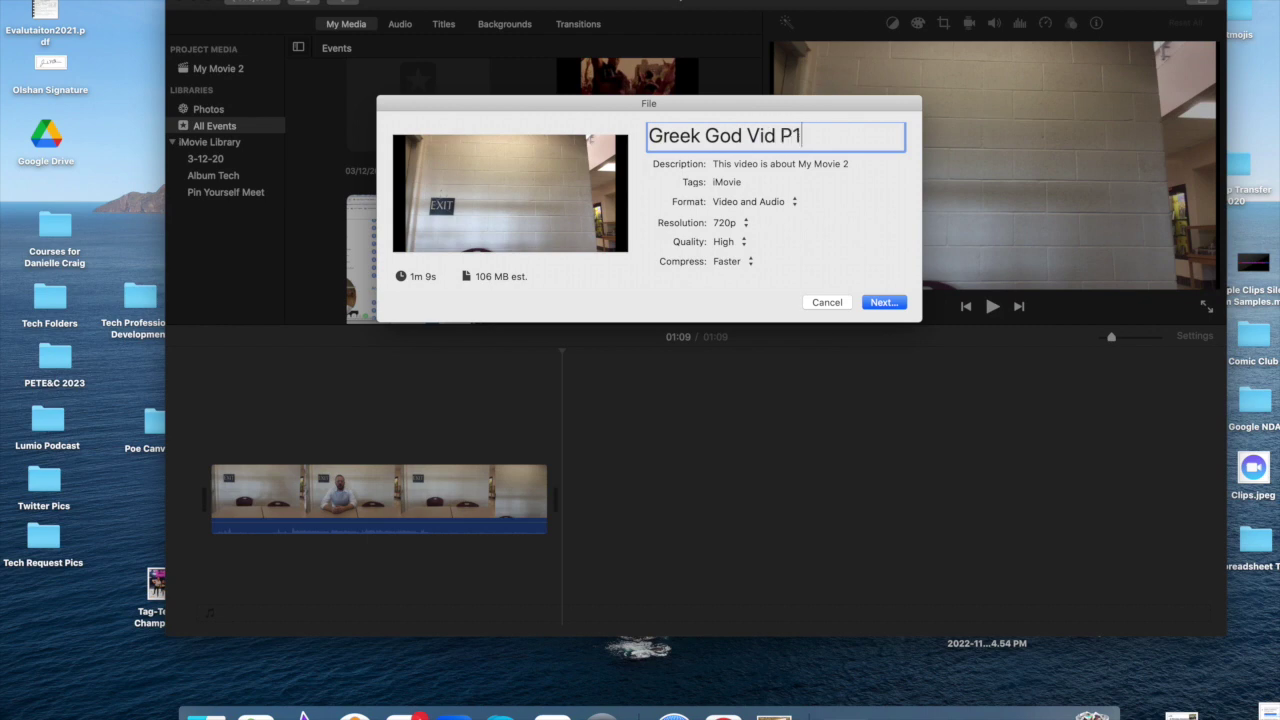
left_click(883, 302)
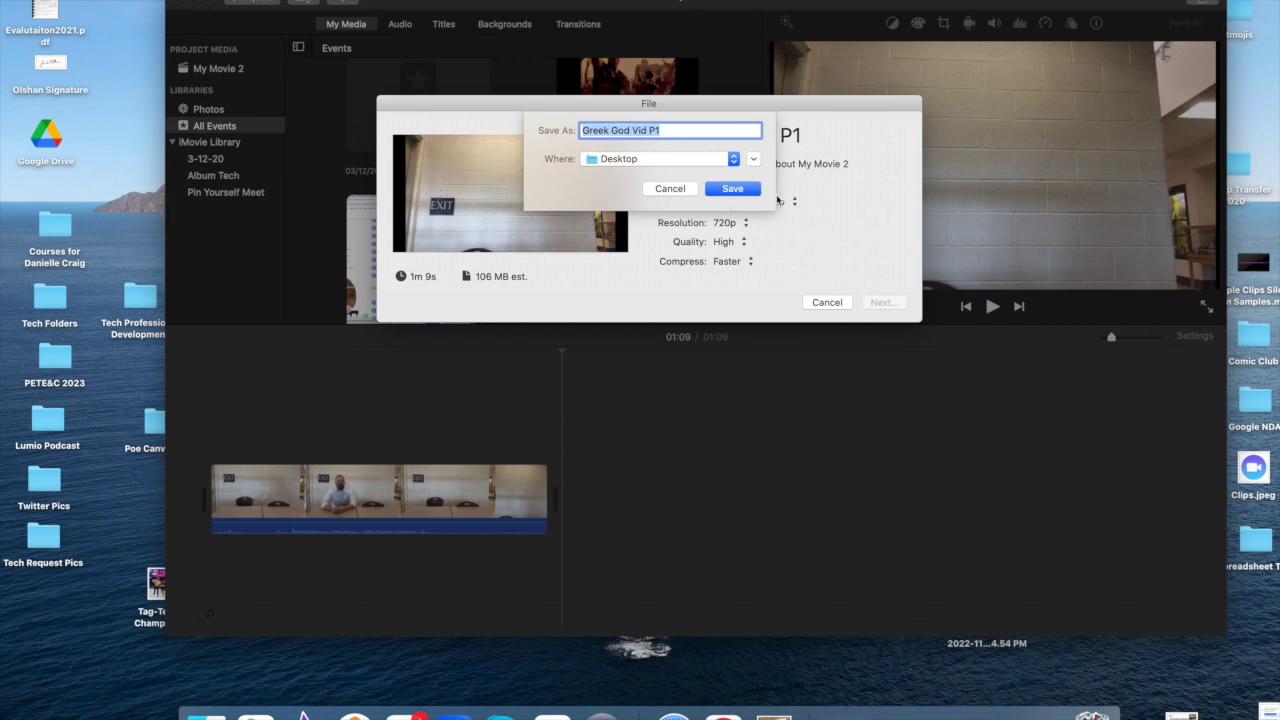
left_click(745, 190)
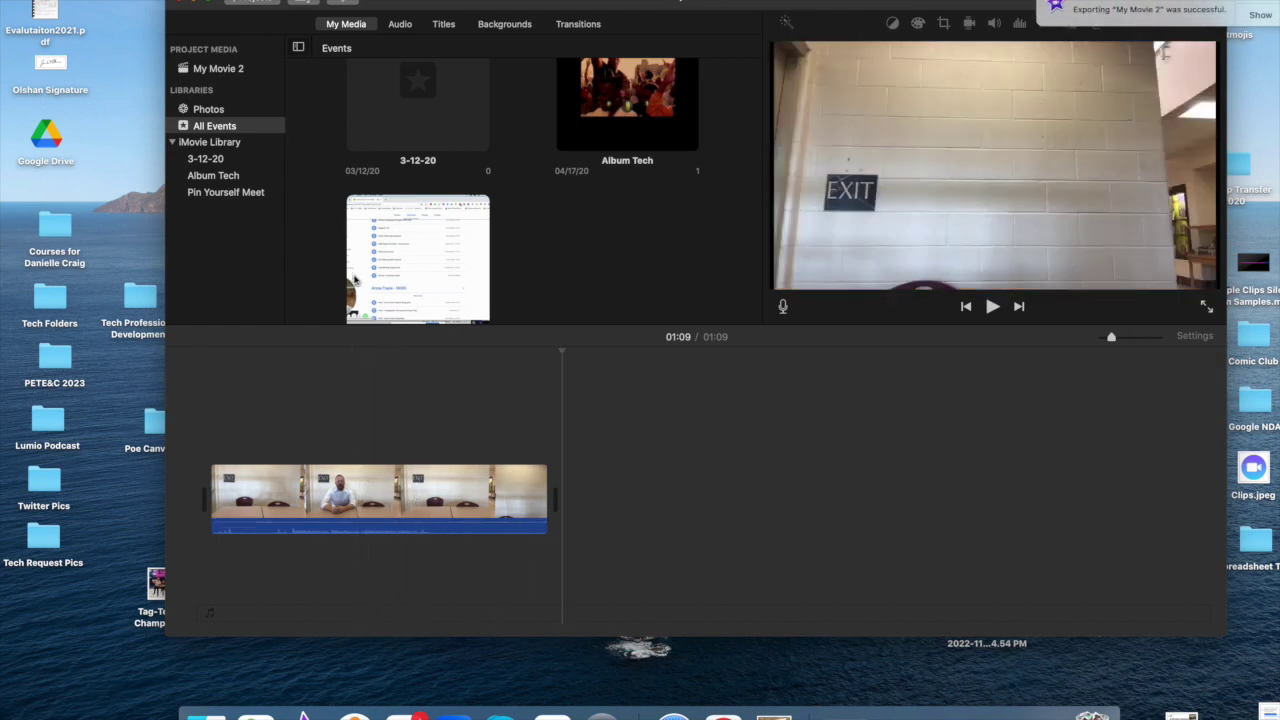
- Delete the first clip, then undo to restore the later 1:08 part
left_click(479, 501)
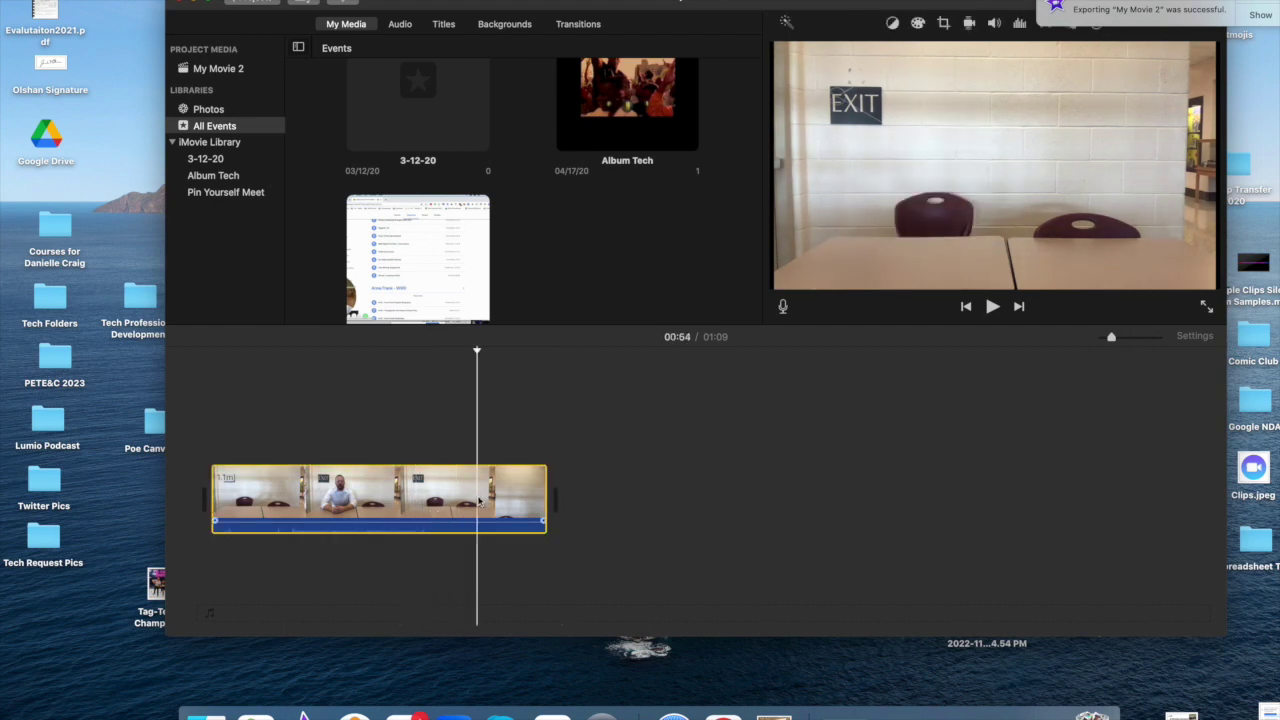
key("Delete")
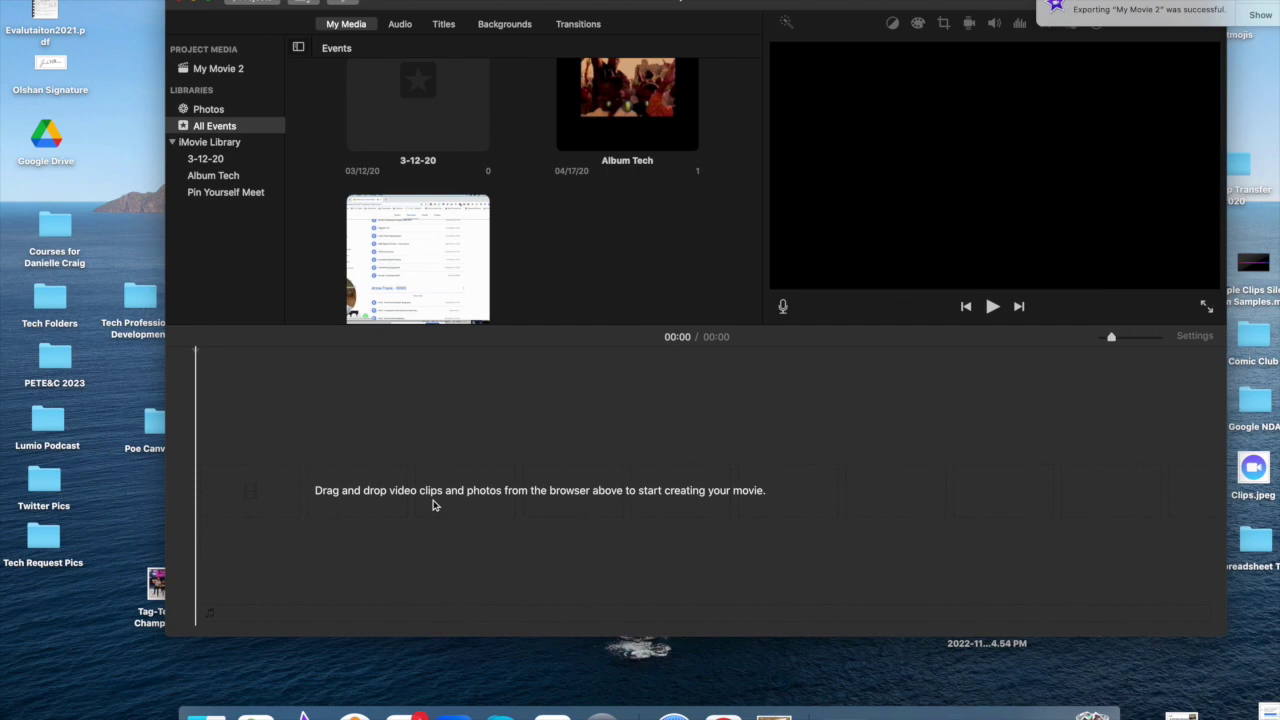
key("super+z")
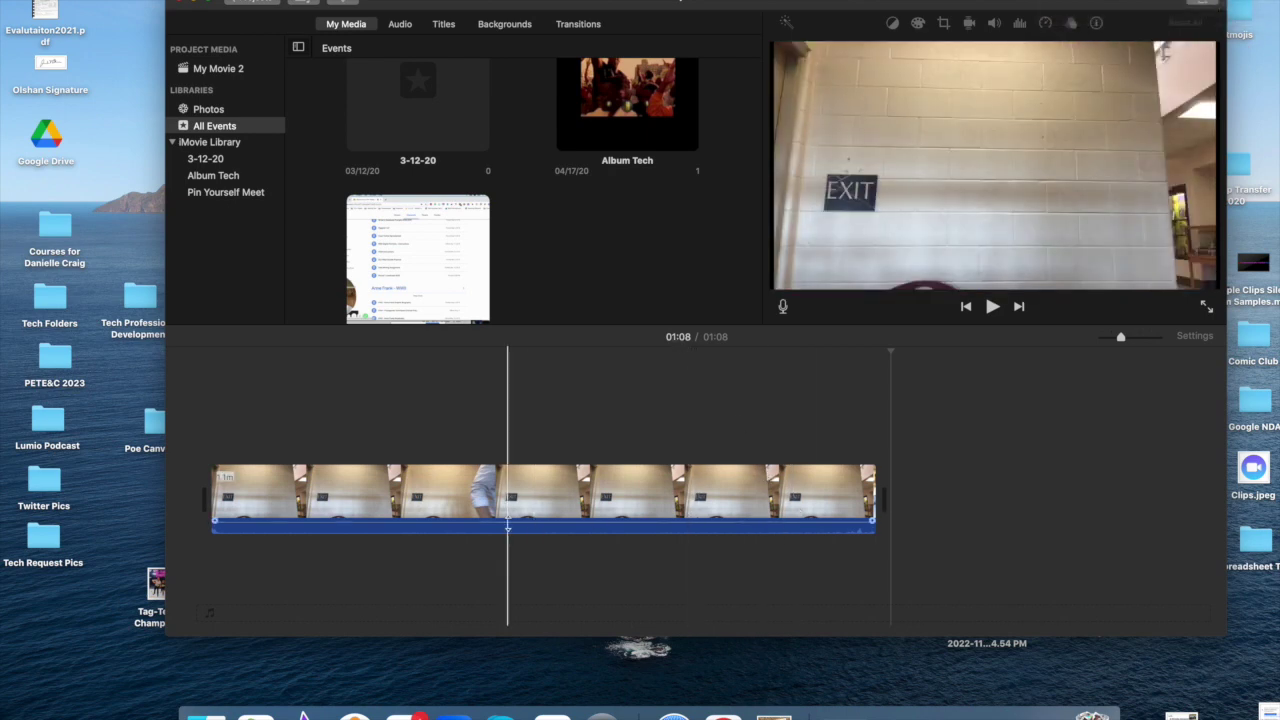
- Export the remaining 1:08 clip as a file named 'Greek God Vid P2' to the Desktop
left_click(483, 507)
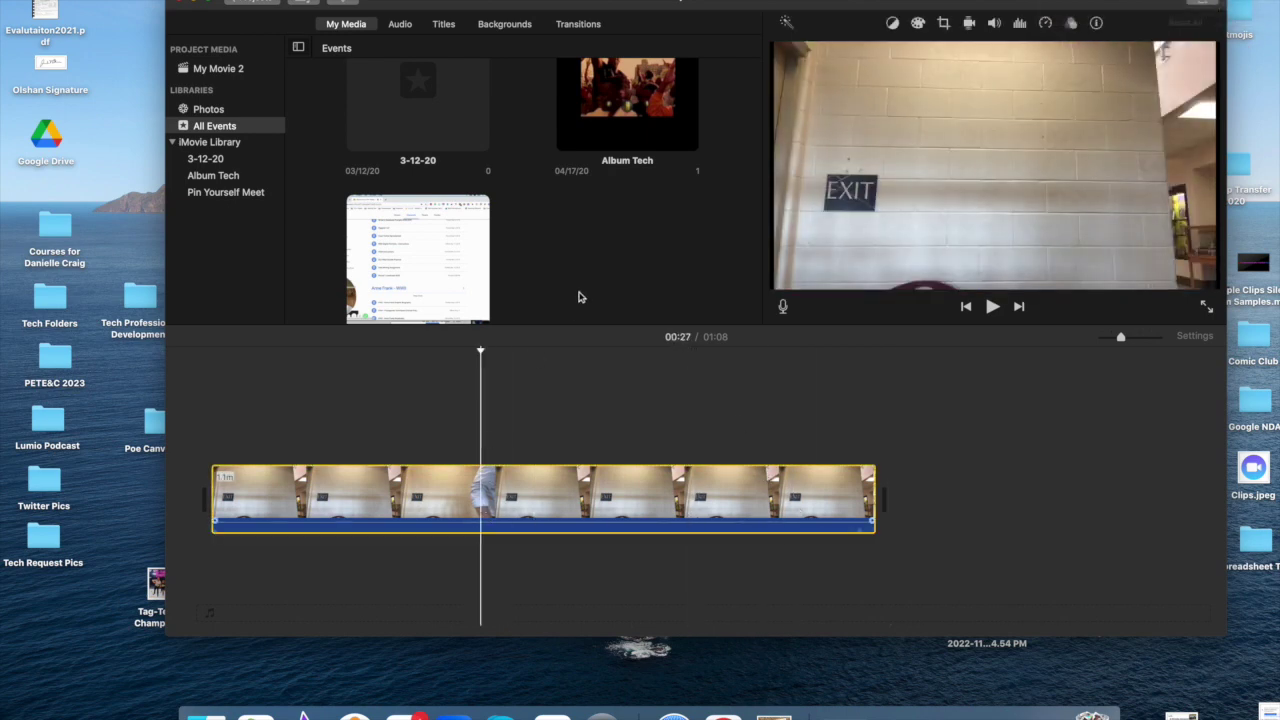
left_click(1203, 6)
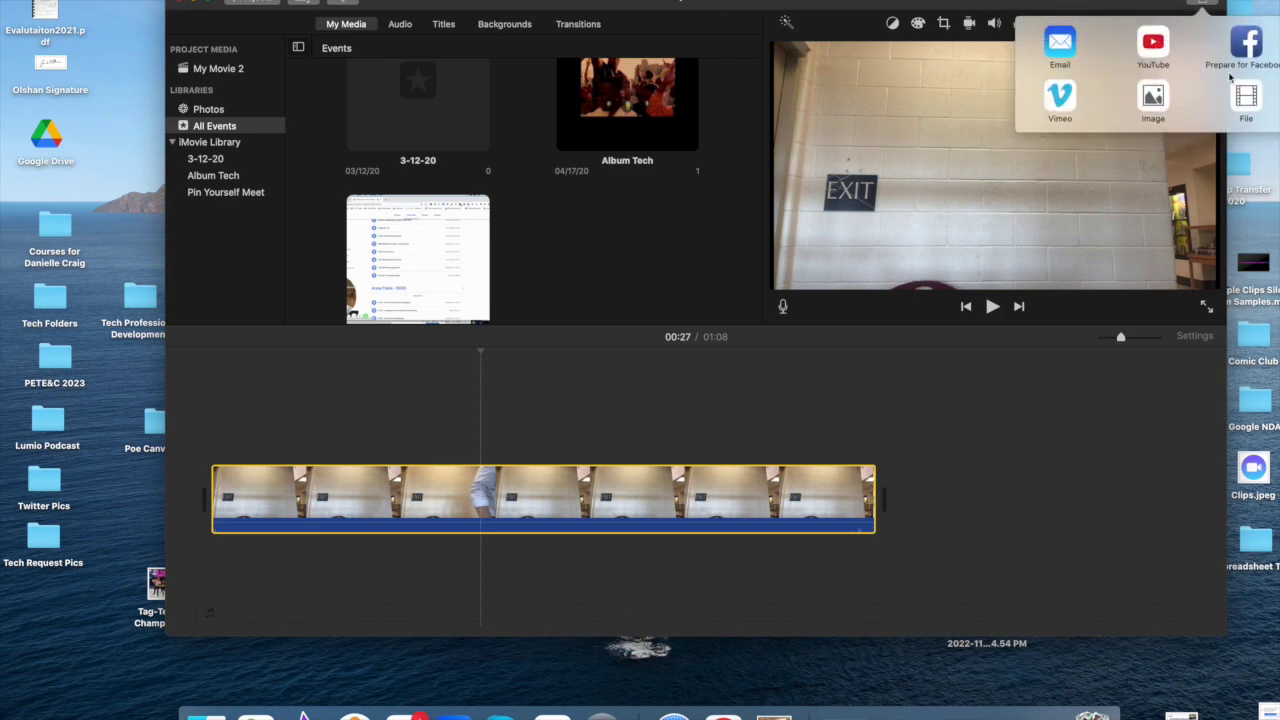
left_click(1247, 100)
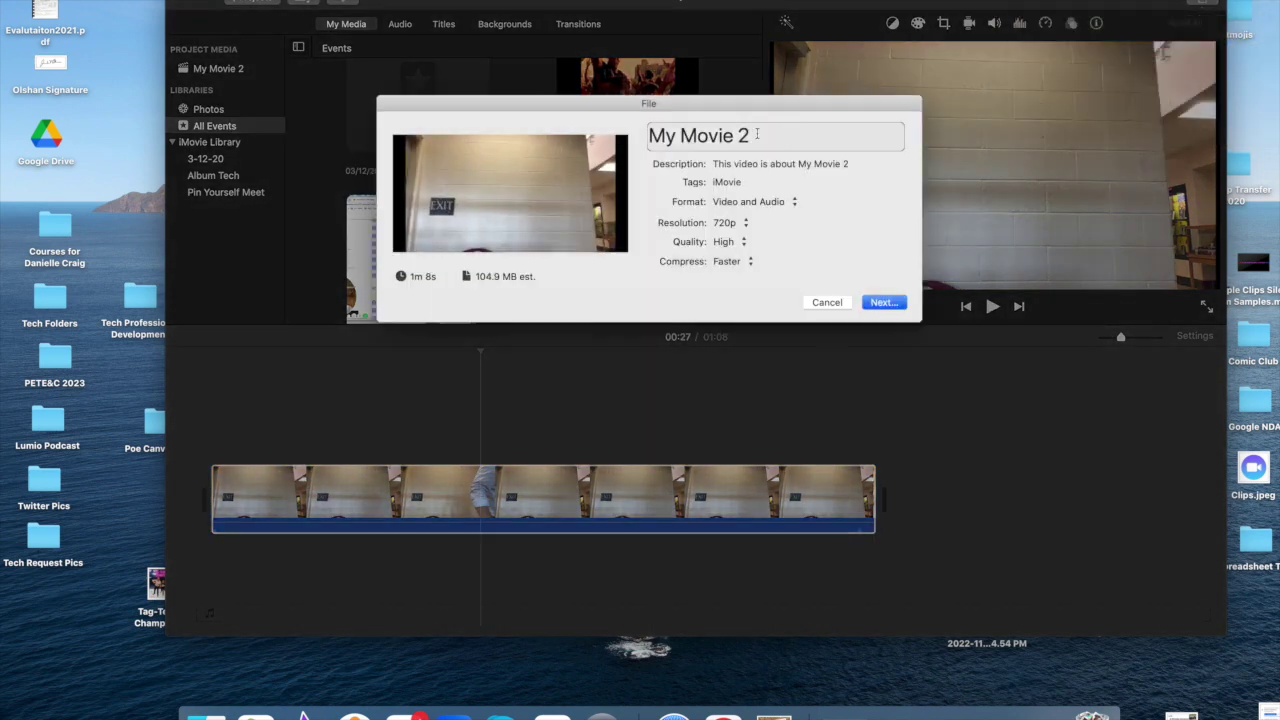
triple_click(755, 143)
type("Greek Gof")
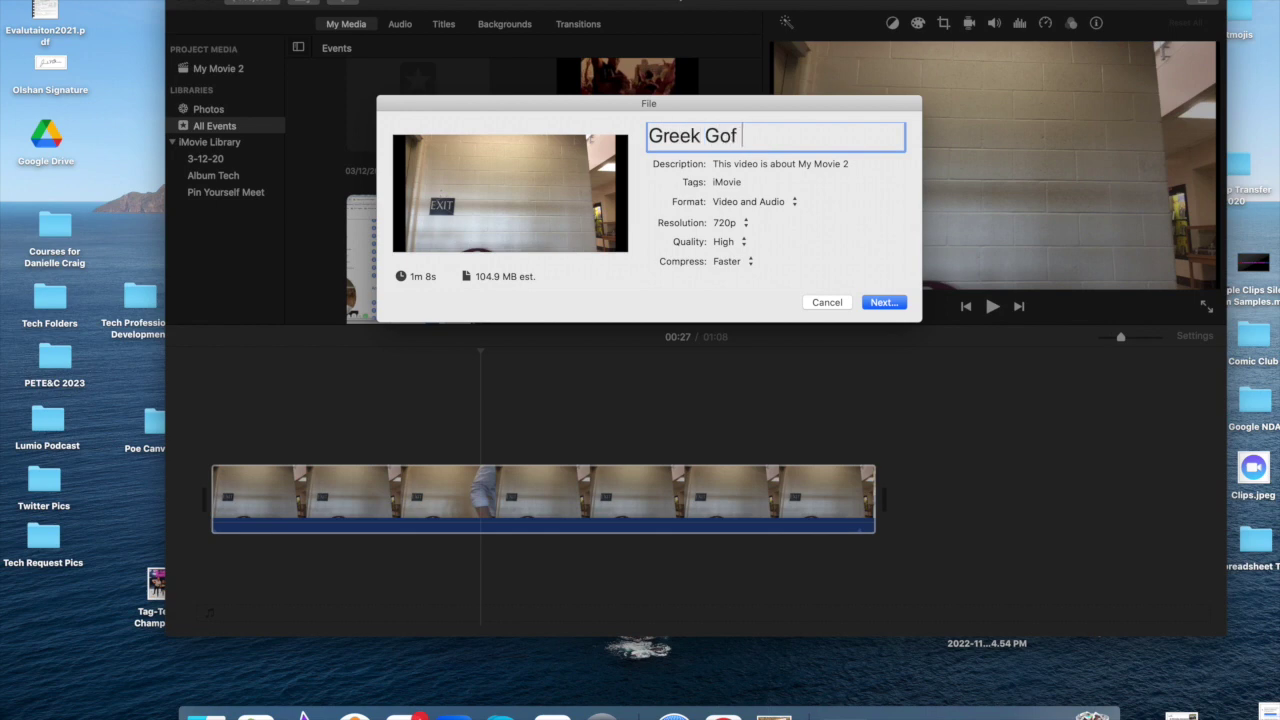
key("BackSpace")
type("d Vid")
key("BackSpace")
type("P2")
key("Return")
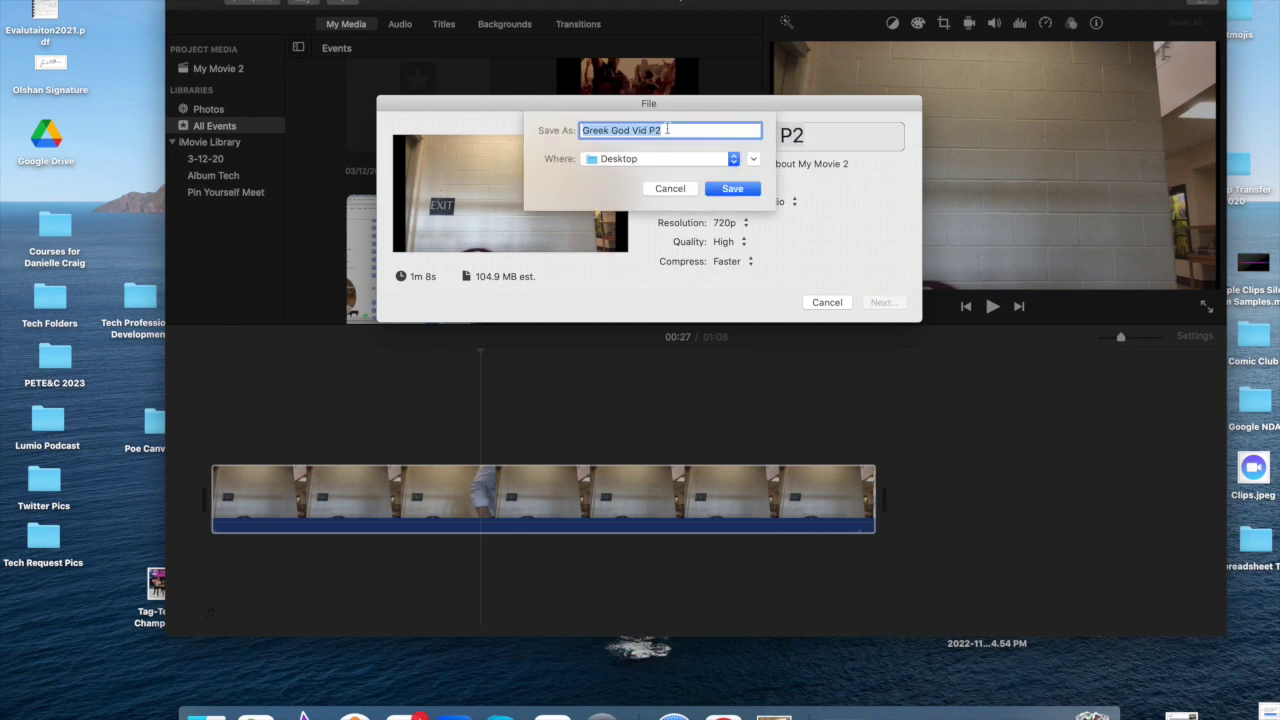
left_click(731, 196)
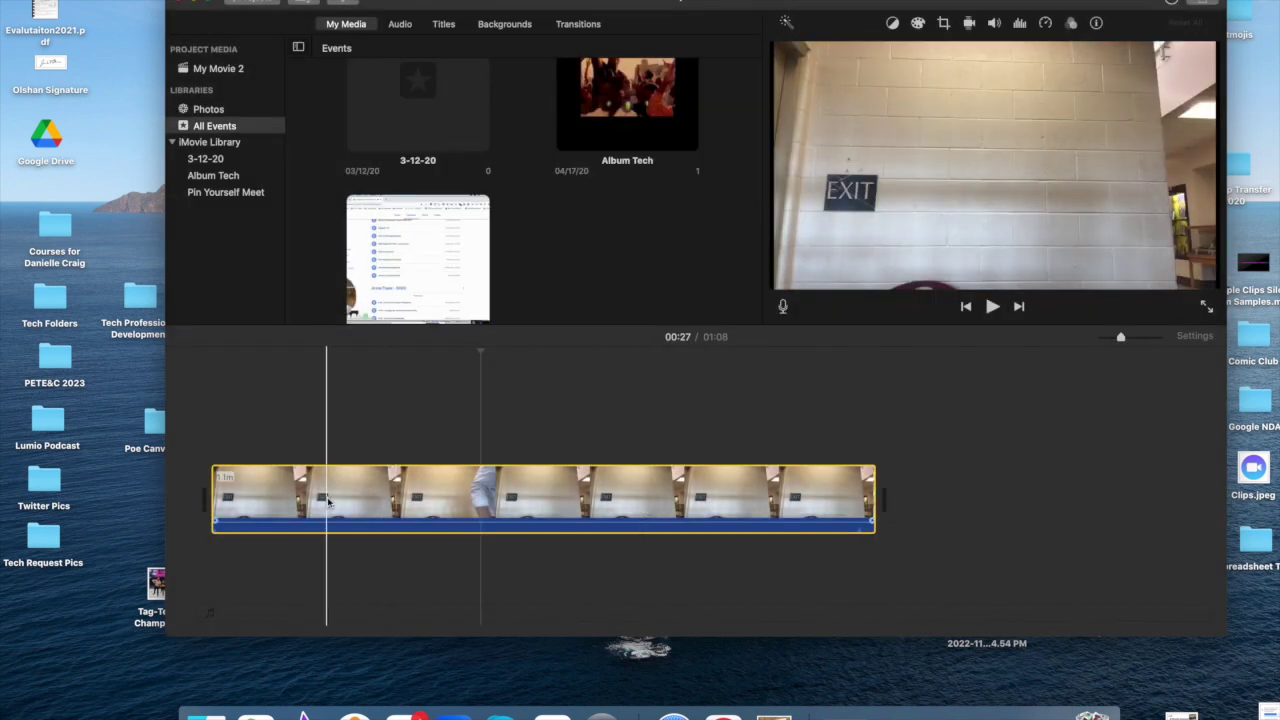
left_click(438, 420)
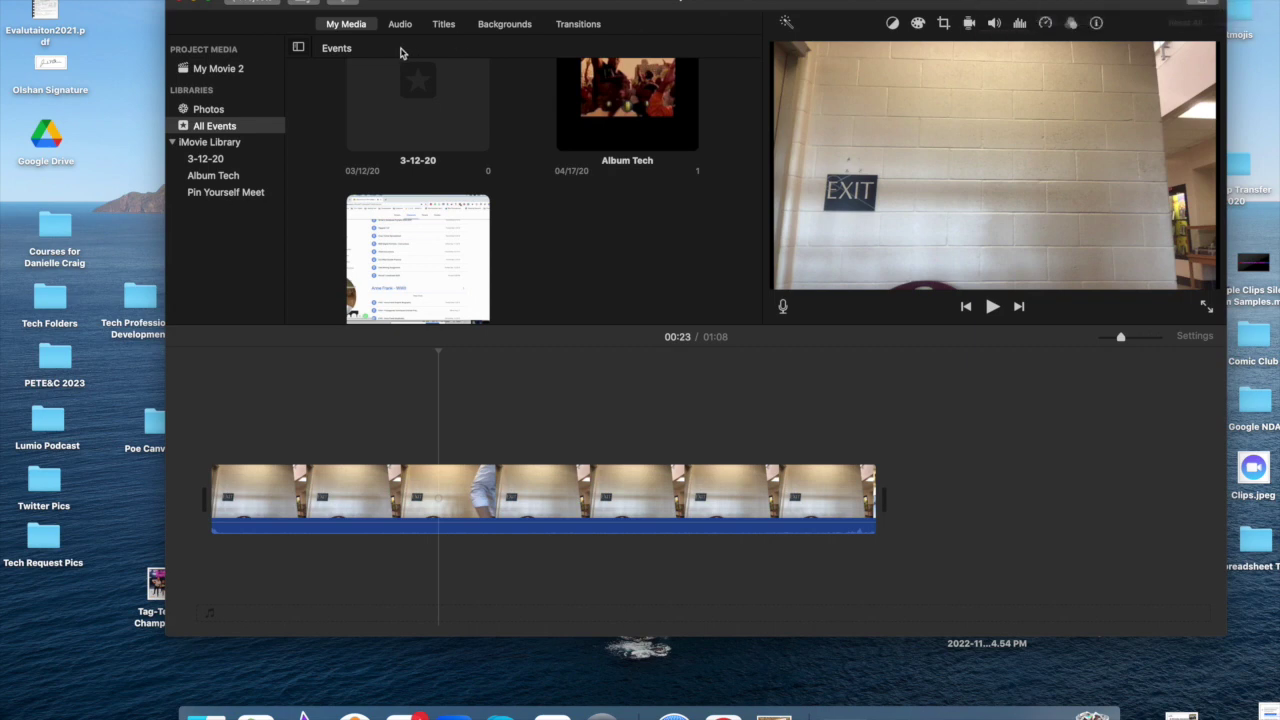
- Hide iMovie and bring the Chrome browser to the front
left_click(181, 5)
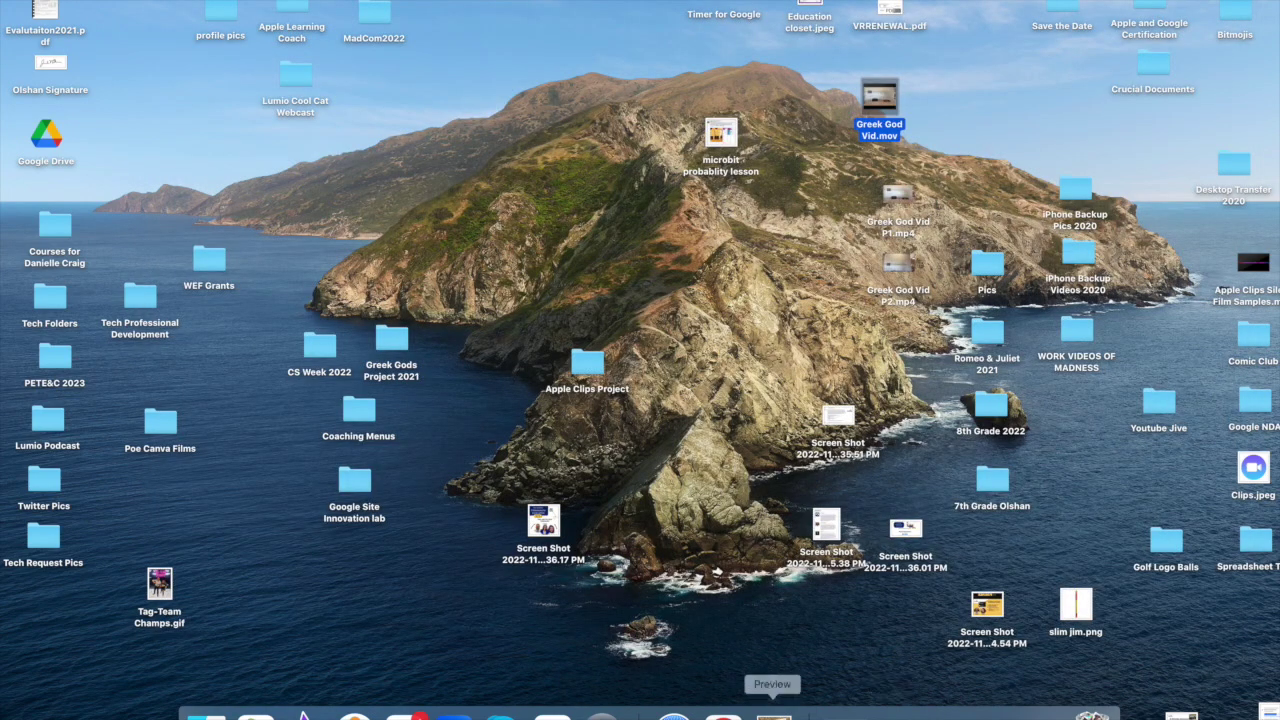
left_click(723, 712)
- In a new Chrome tab, launch WSD-Canva from Google apps and sign in with the school account
key("super+t")
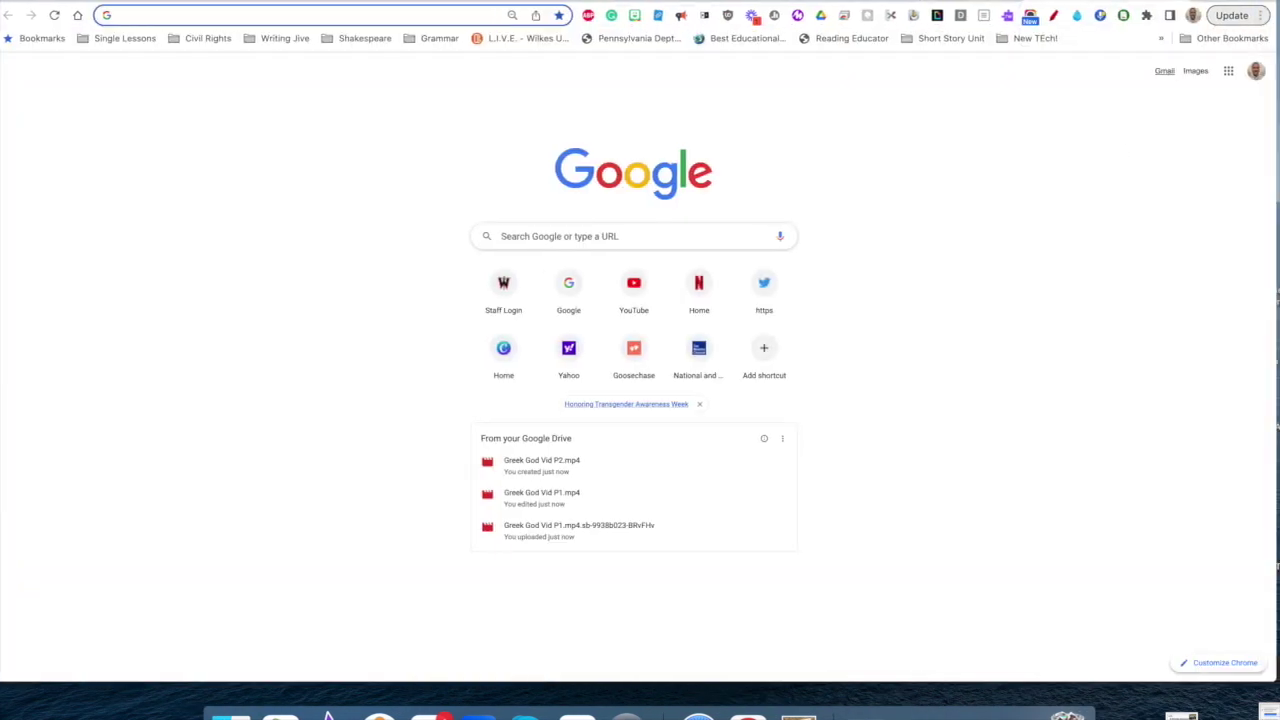
left_click(1228, 70)
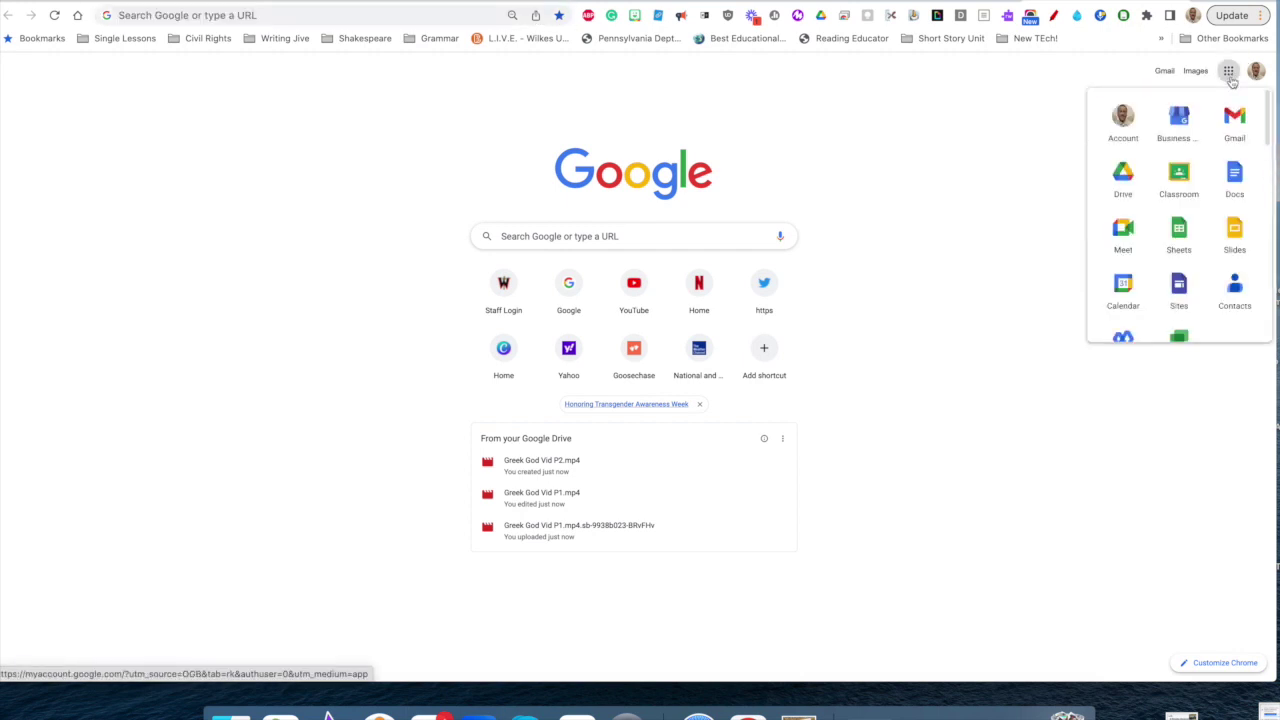
scroll(1204, 206, "down", 1)
scroll(1204, 206, "down", 2)
scroll(1204, 206, "down", 2)
scroll(1204, 206, "down", 2)
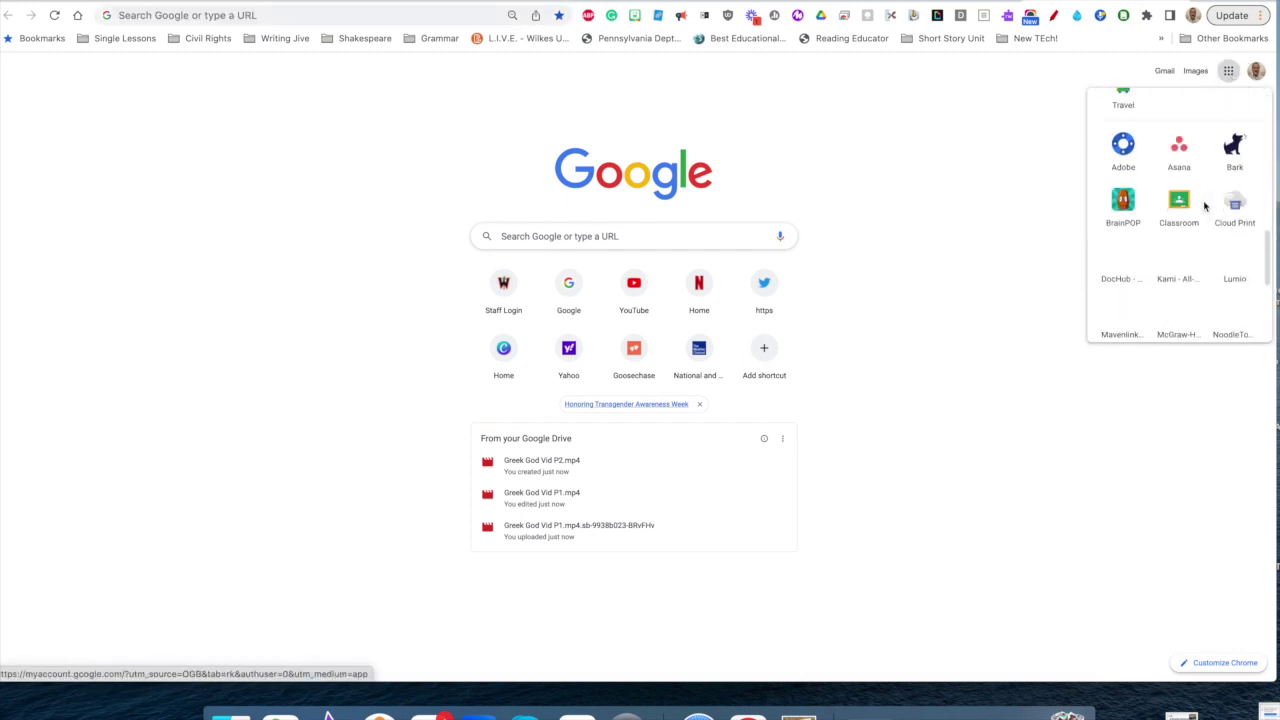
scroll(1204, 206, "down", 2)
scroll(1204, 206, "down", 2)
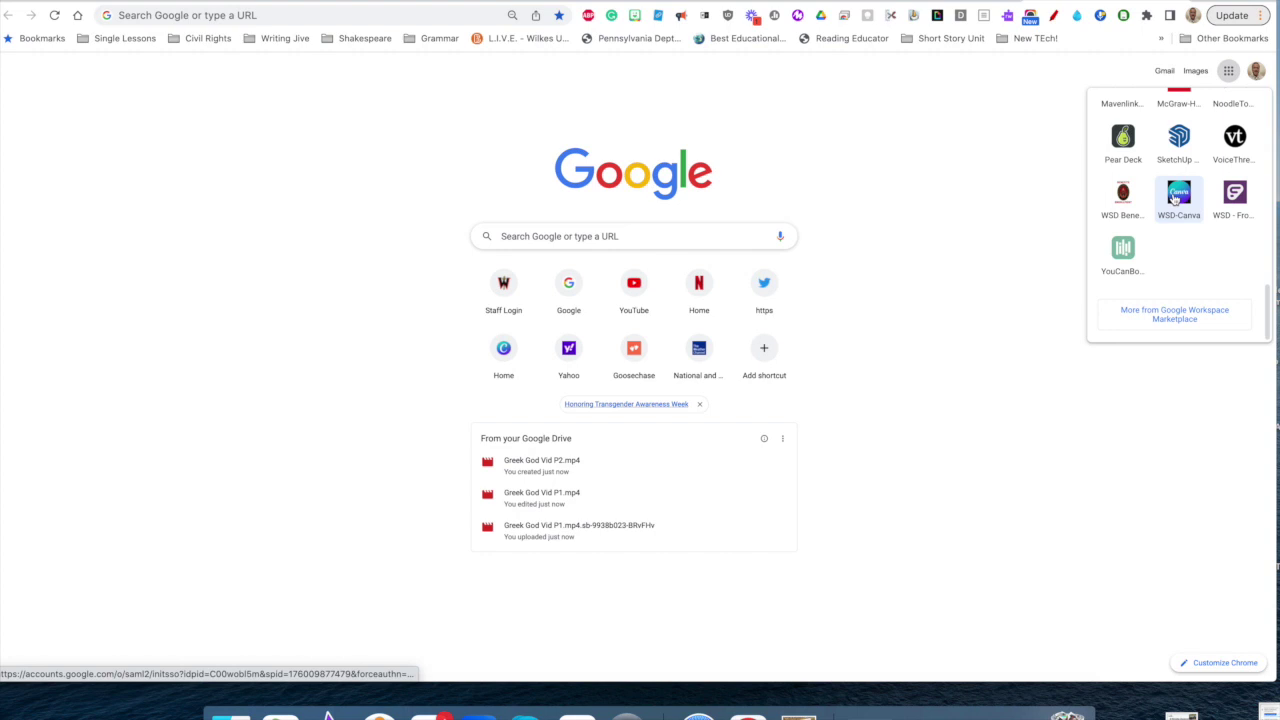
left_click(1174, 198)
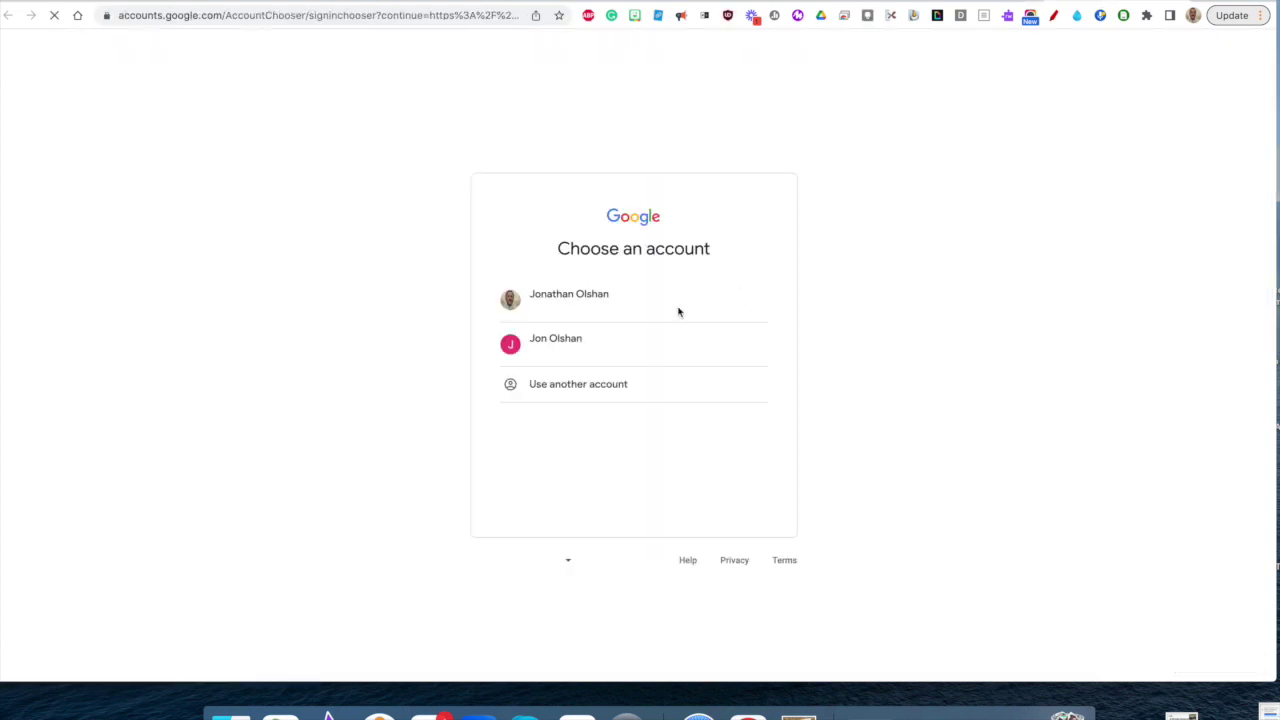
left_click(572, 307)
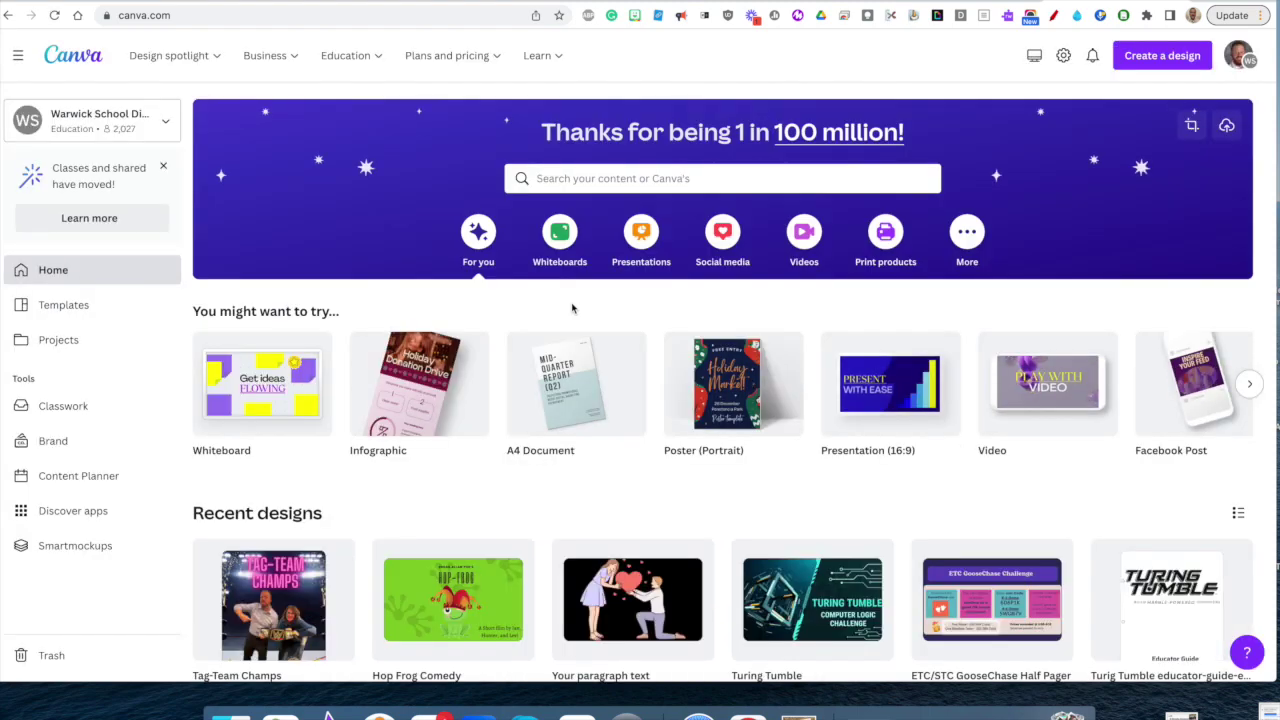
- Create a new blank 'video' design and show the Uploads panel
left_click(1160, 56)
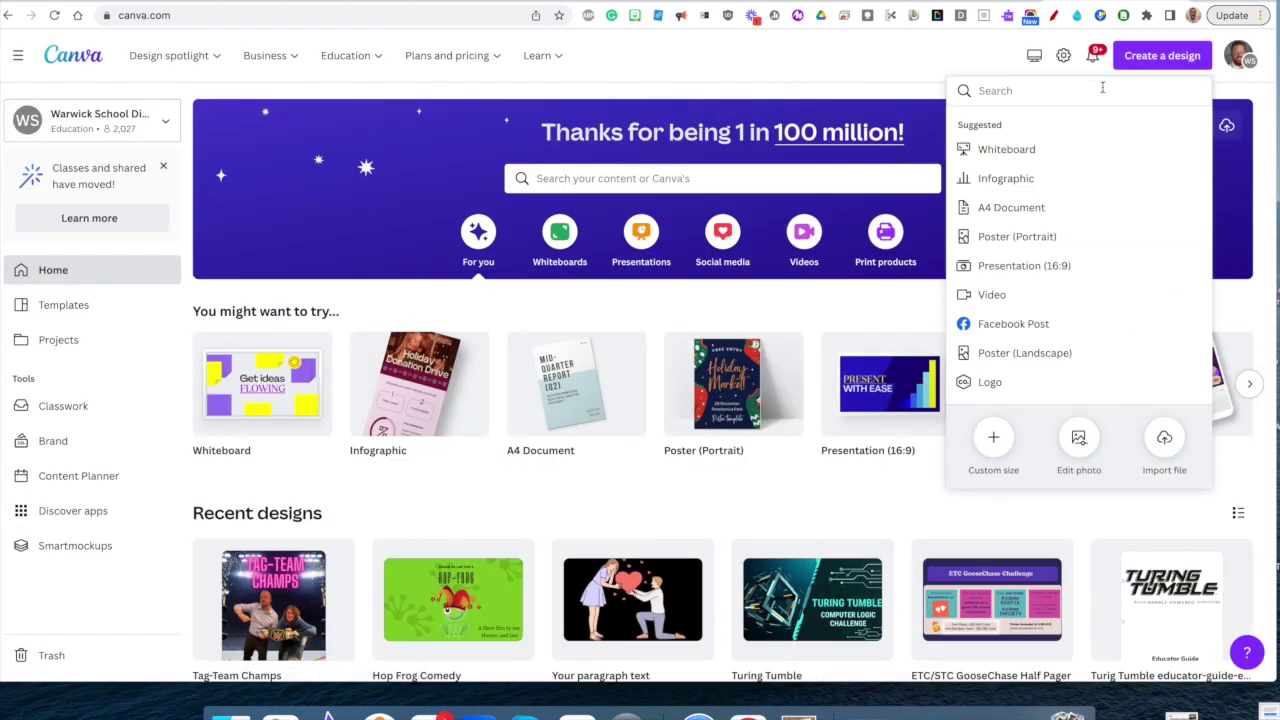
type("video")
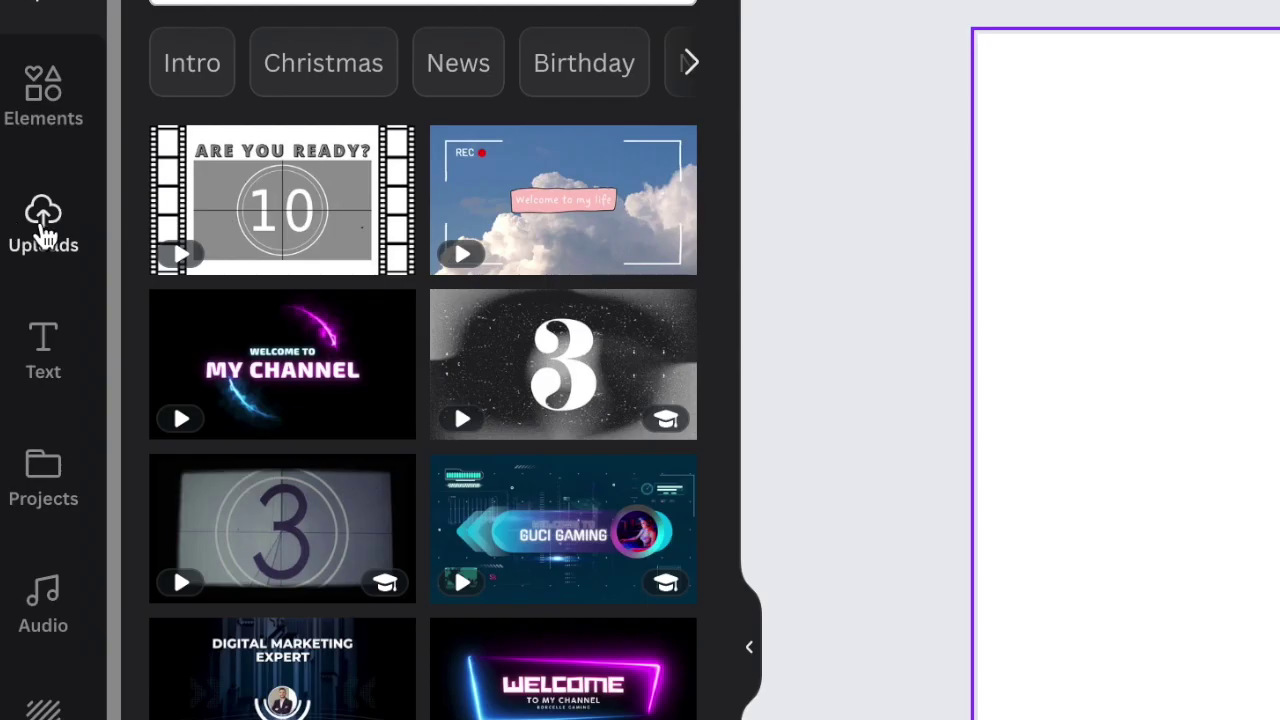
left_click(45, 235)
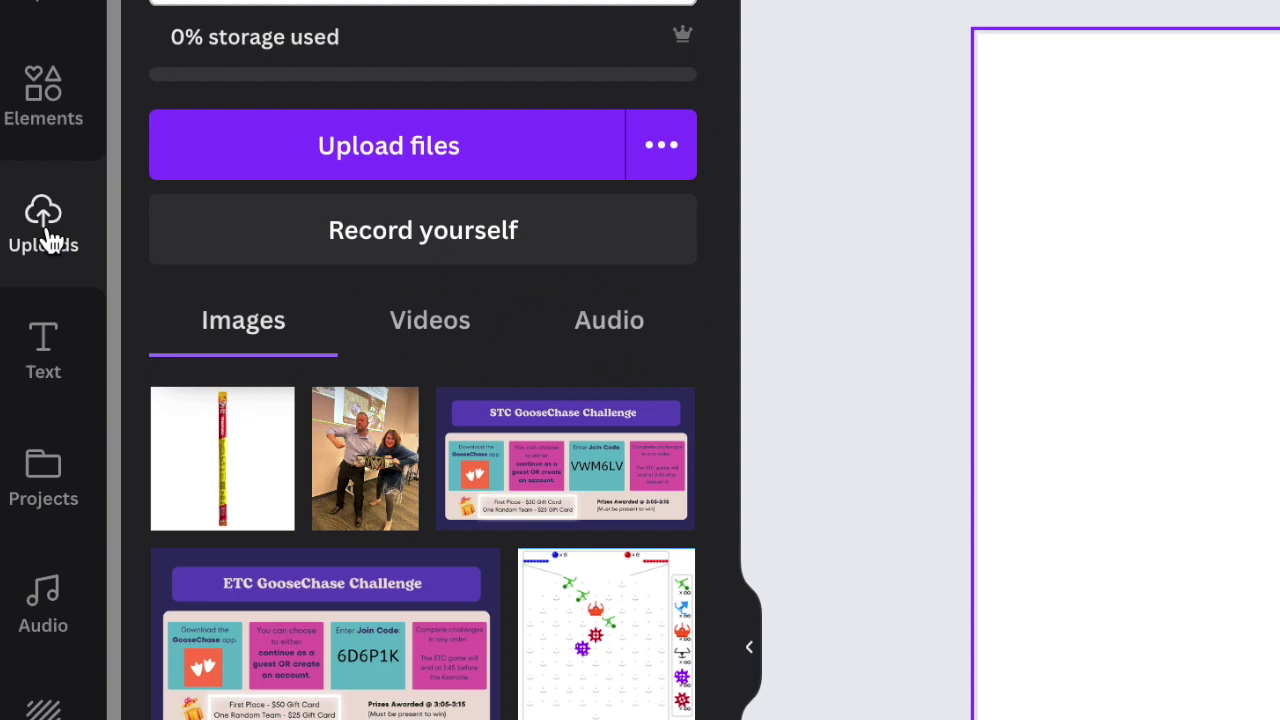
- Upload Greek God Vid P1.mp4 to Canva
left_click(400, 160)
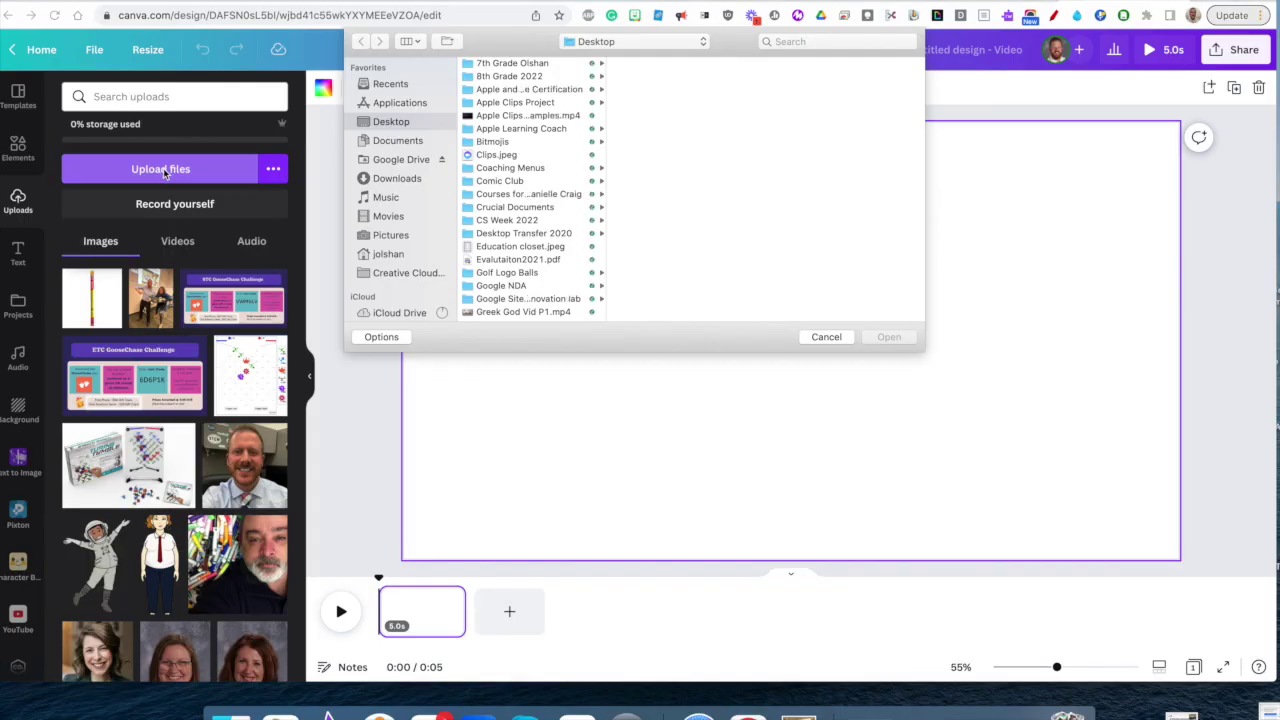
scroll(487, 170, "down", 5)
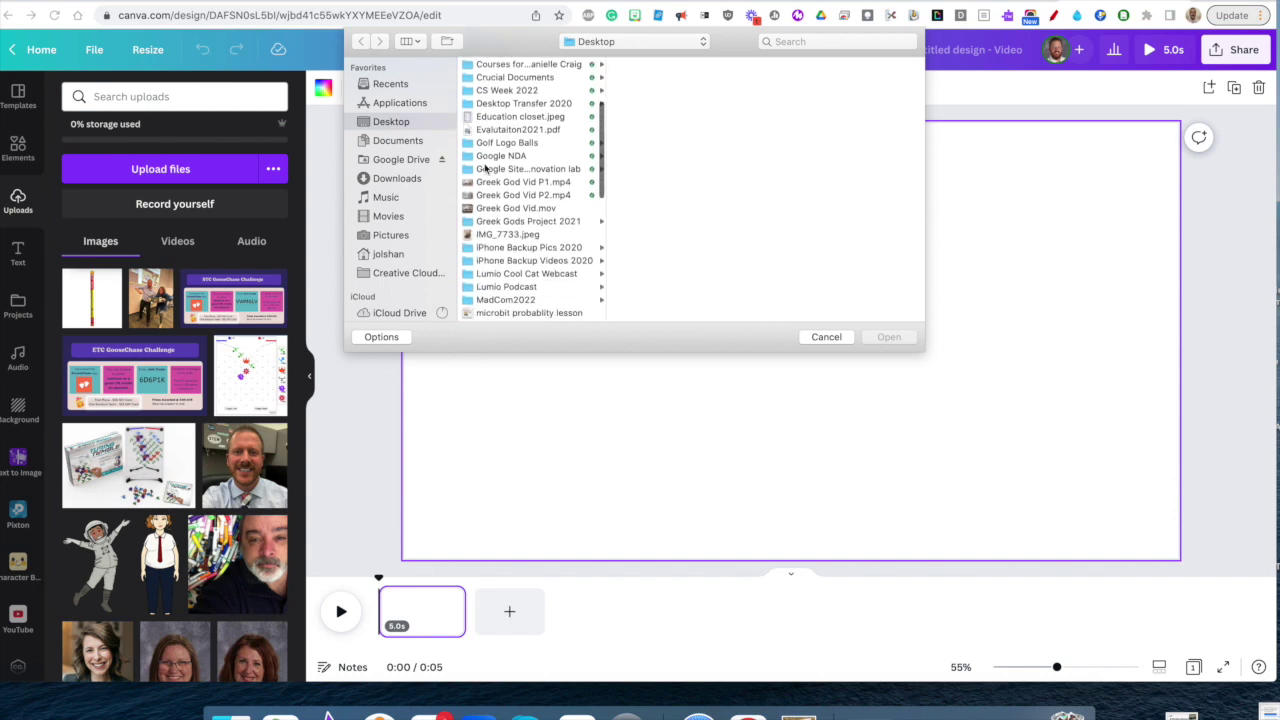
left_click(535, 183)
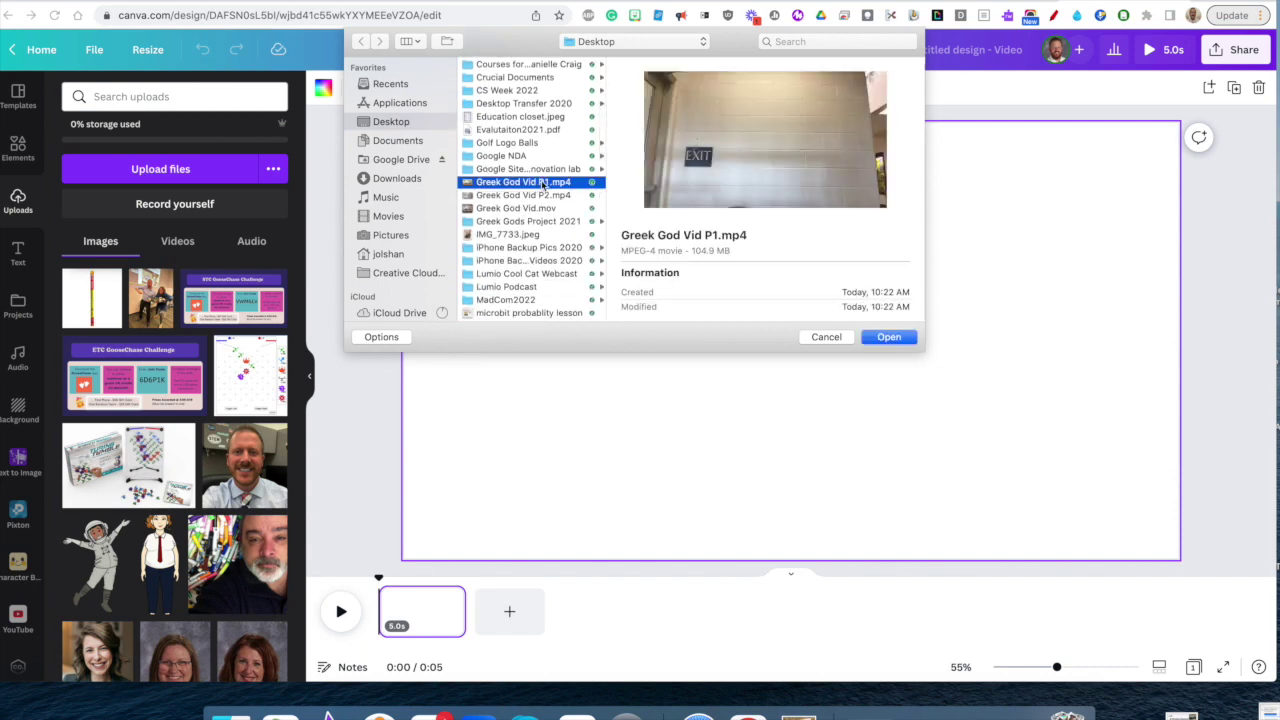
double_click(541, 183)
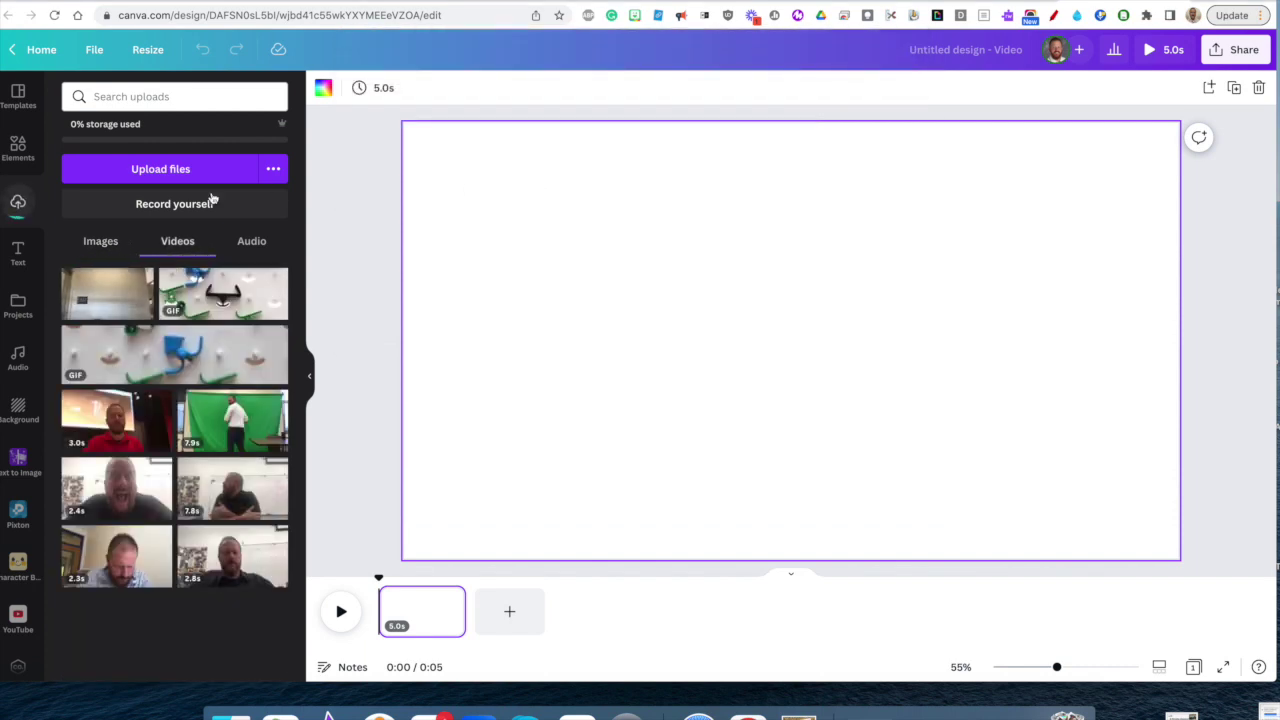
- Upload Greek God Vid P2.mp4 and add an uploaded clip to the first page
left_click(161, 170)
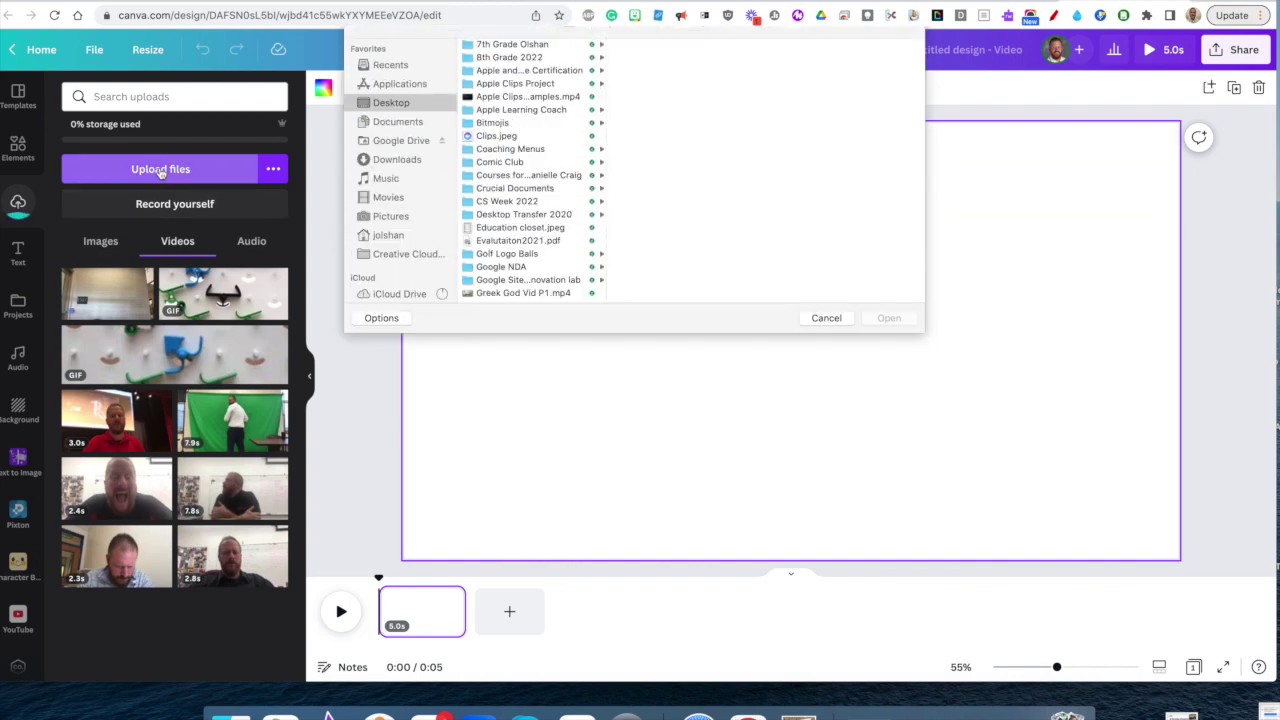
scroll(507, 264, "down", 5)
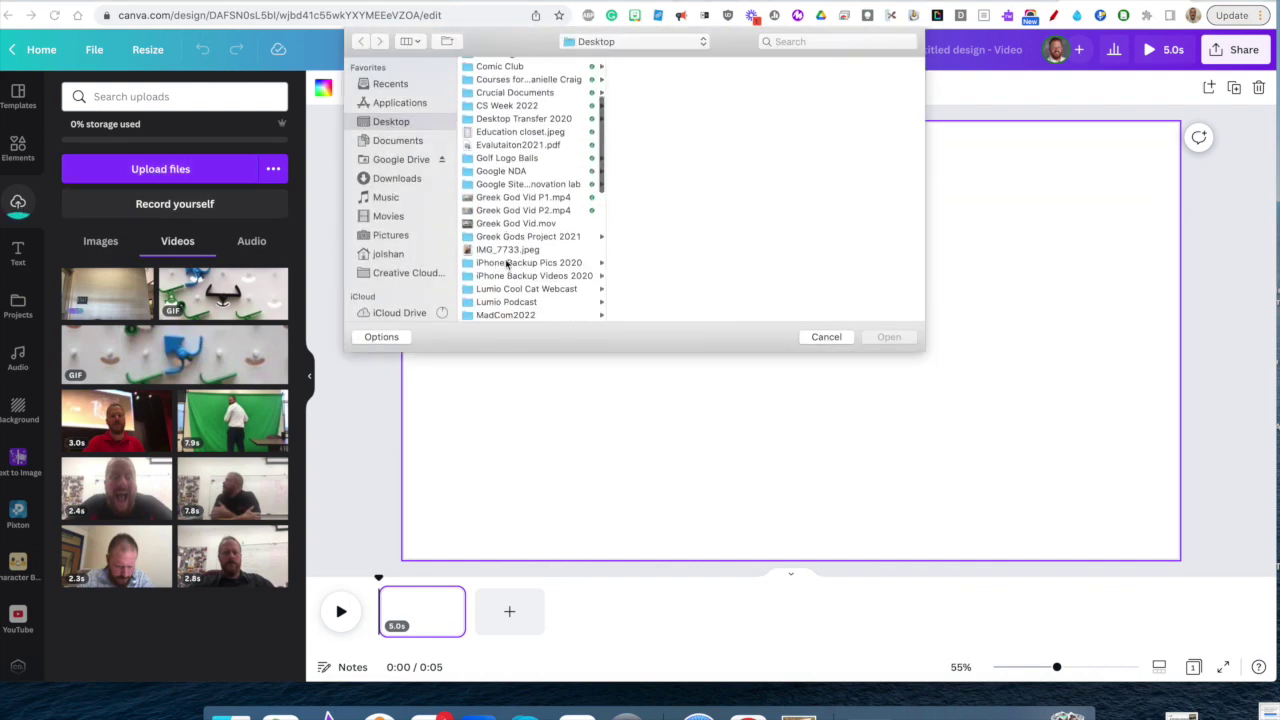
double_click(531, 210)
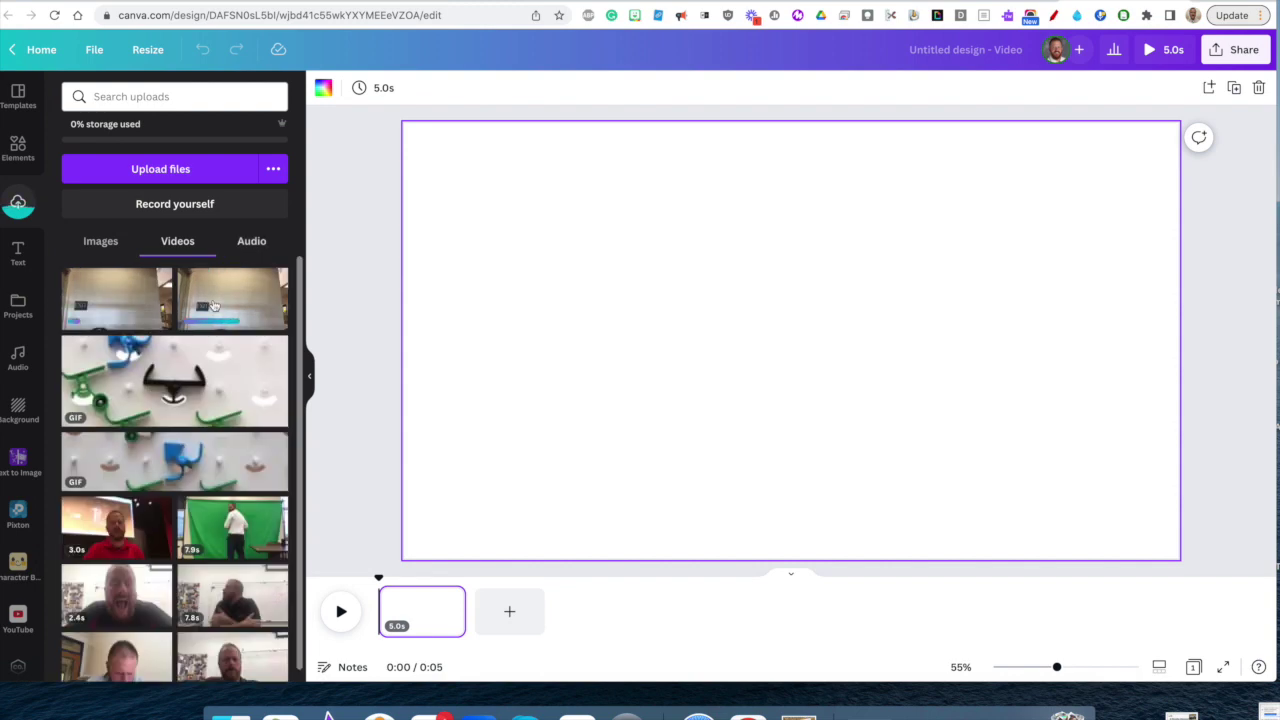
mouse_move(232, 299)
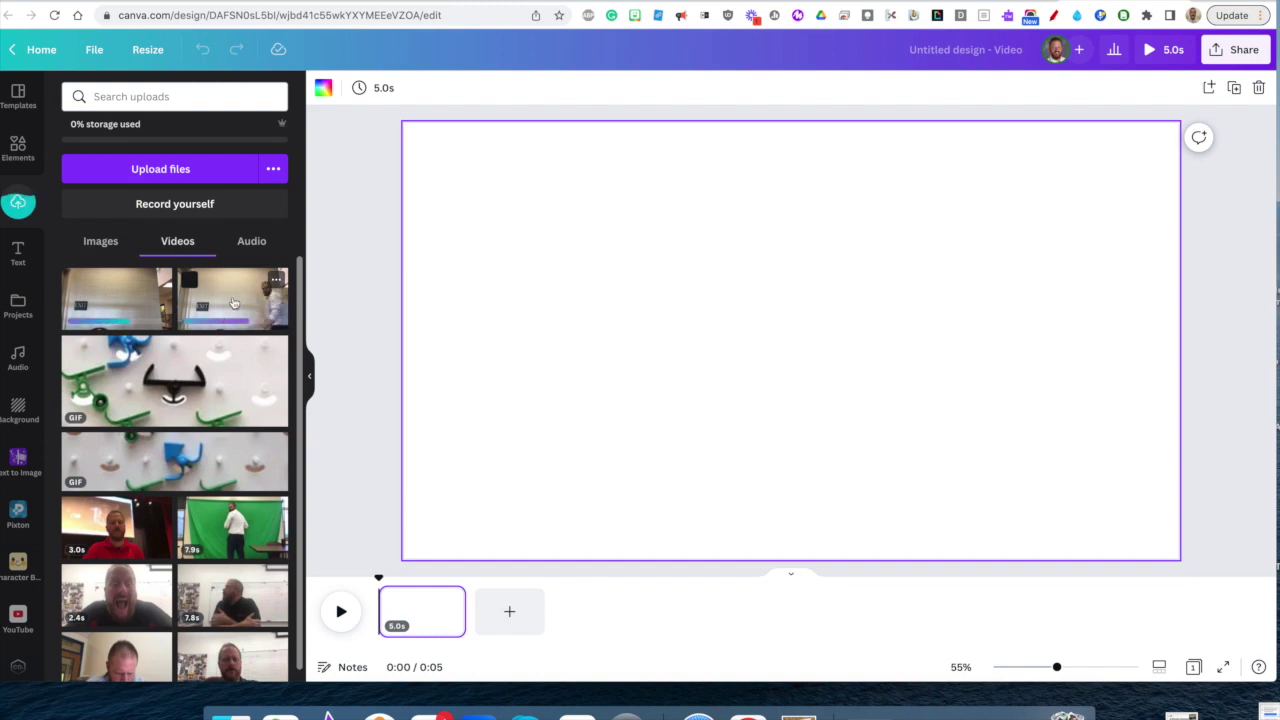
left_click(233, 303)
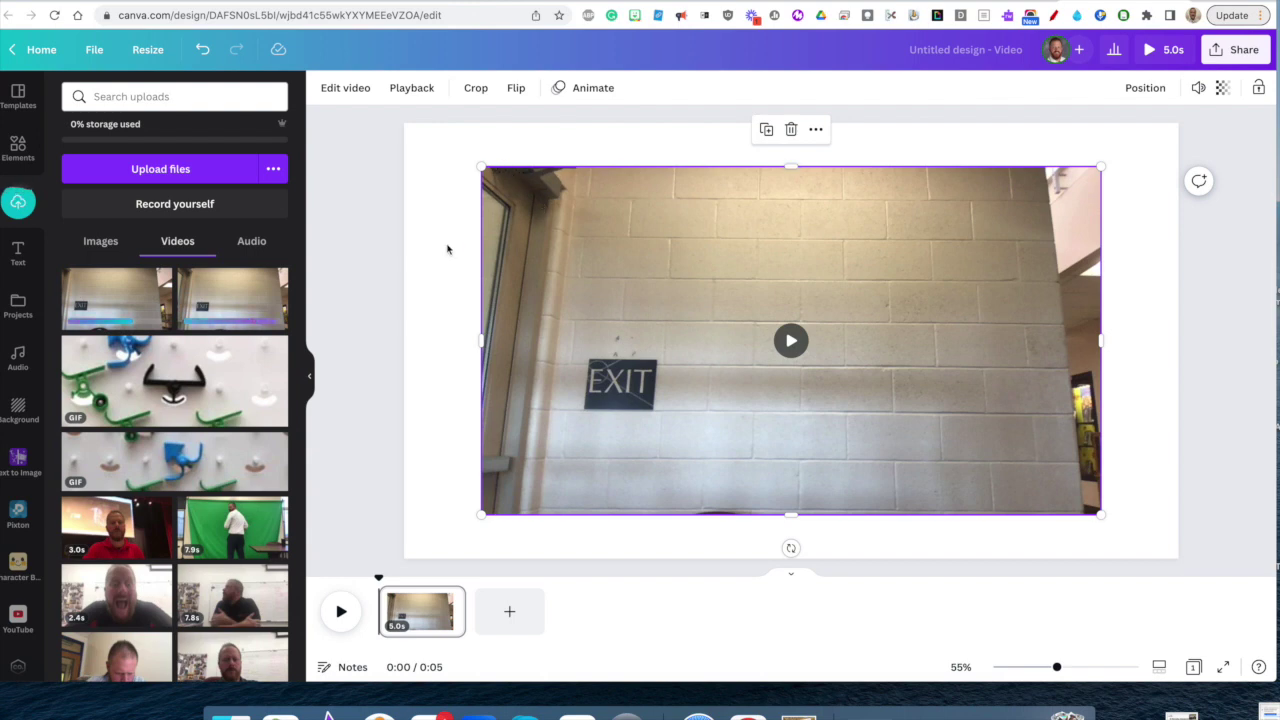
left_click(511, 612)
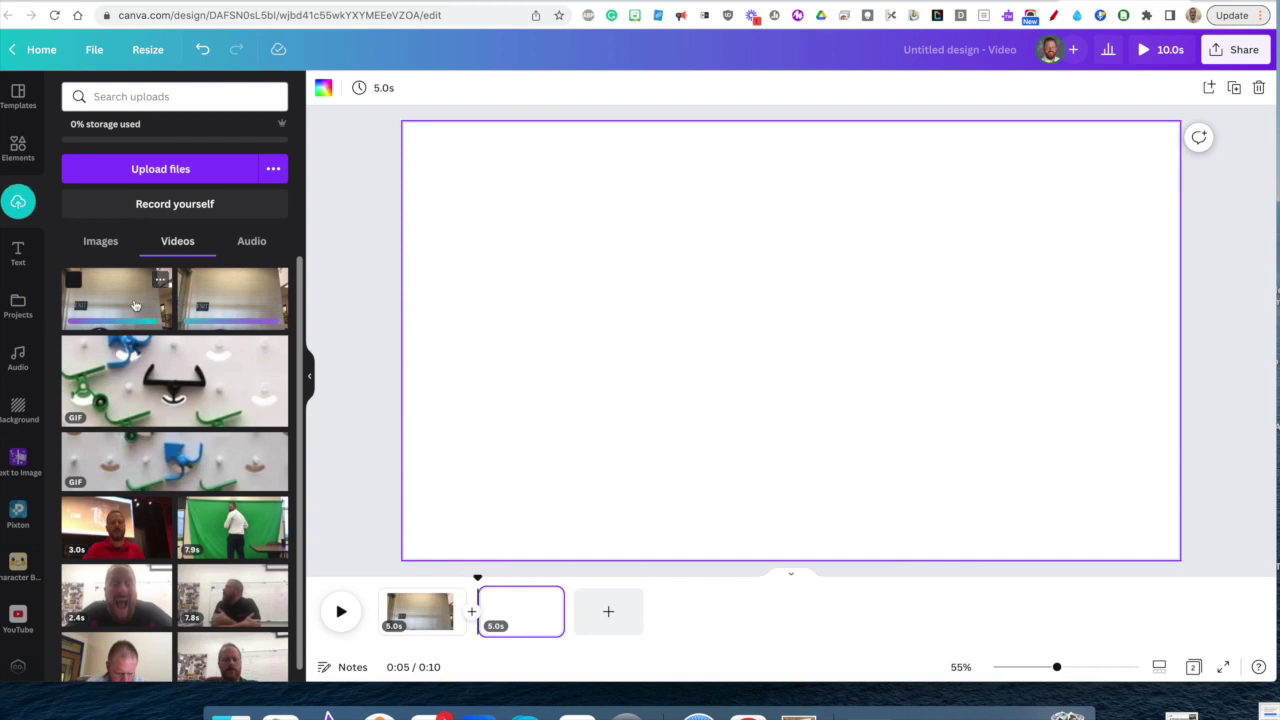
left_click(166, 298)
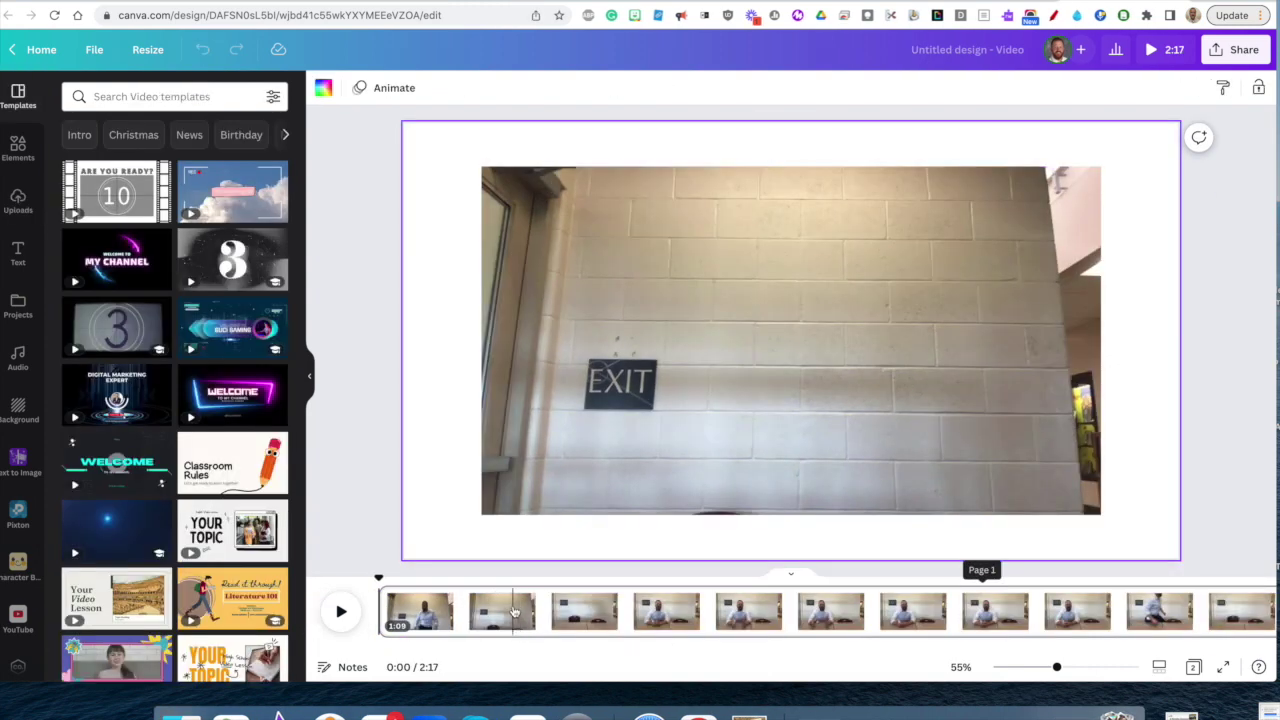
left_click(513, 611)
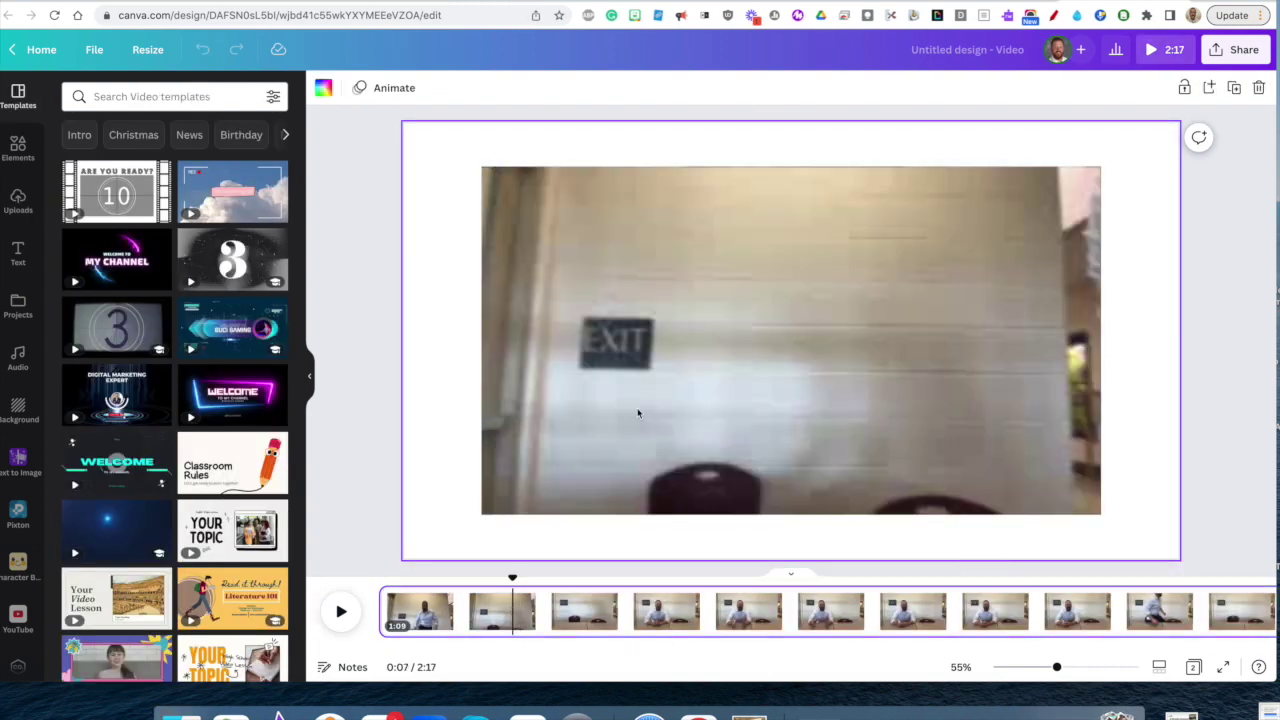
left_click(697, 337)
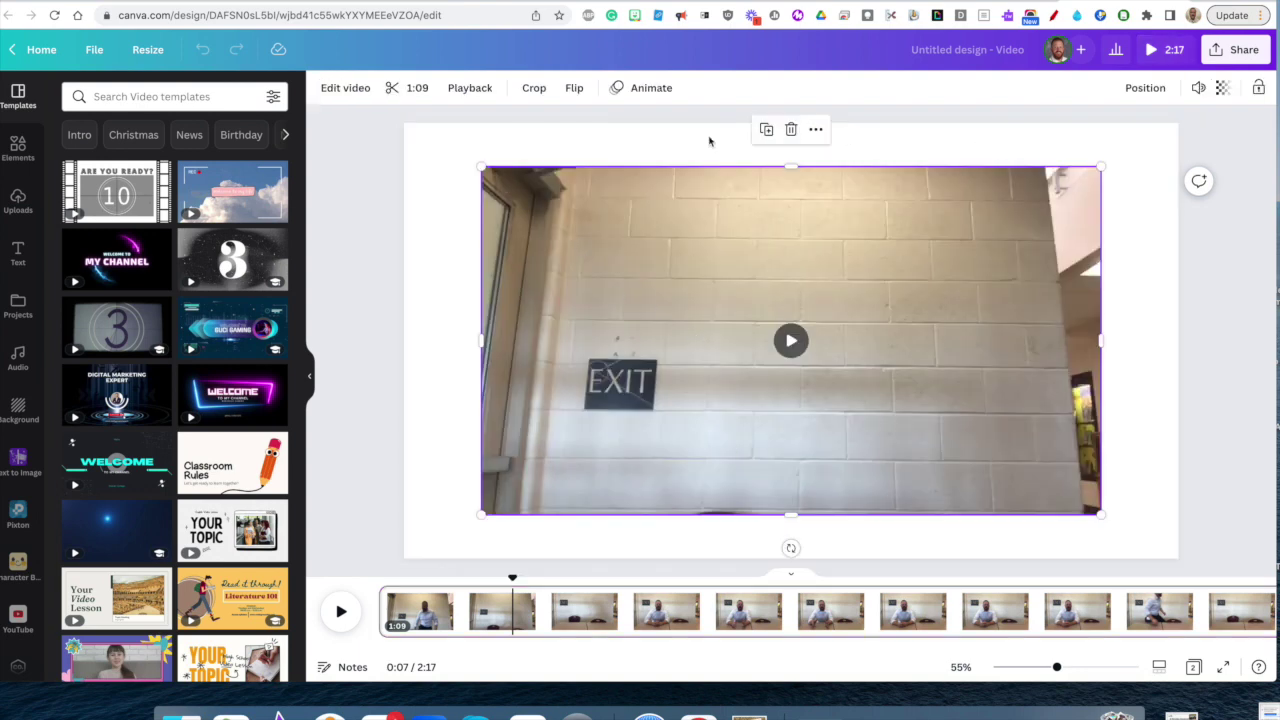
left_click(350, 90)
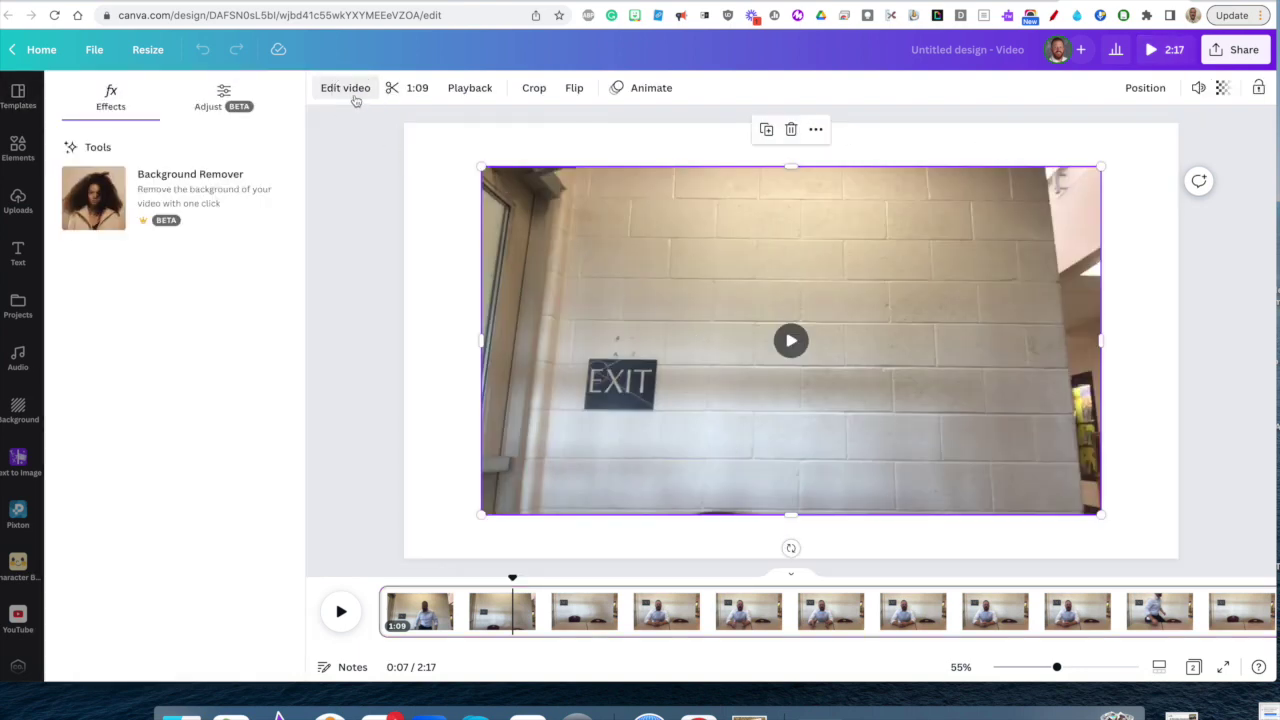
- Run Background Remover on the presenter clip so only the person remains
left_click(212, 187)
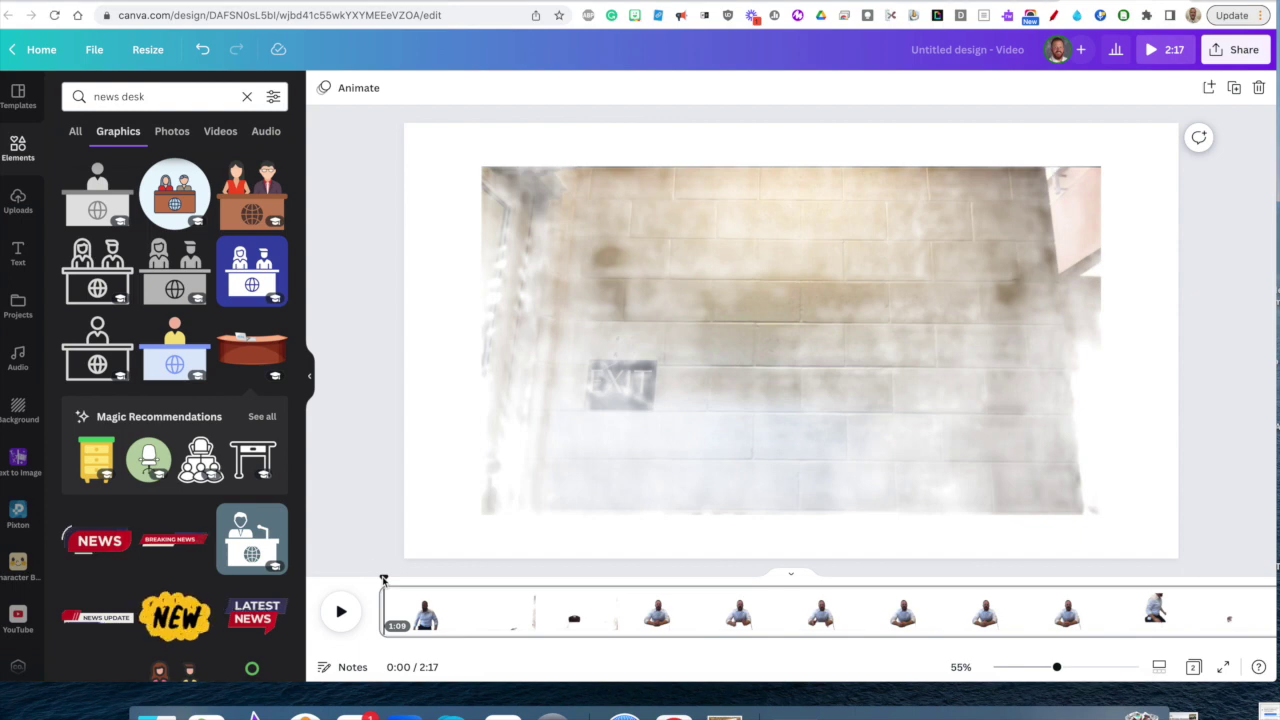
- Scrub through the clip to check the background-free presenter
left_click_drag(383, 577, 447, 582)
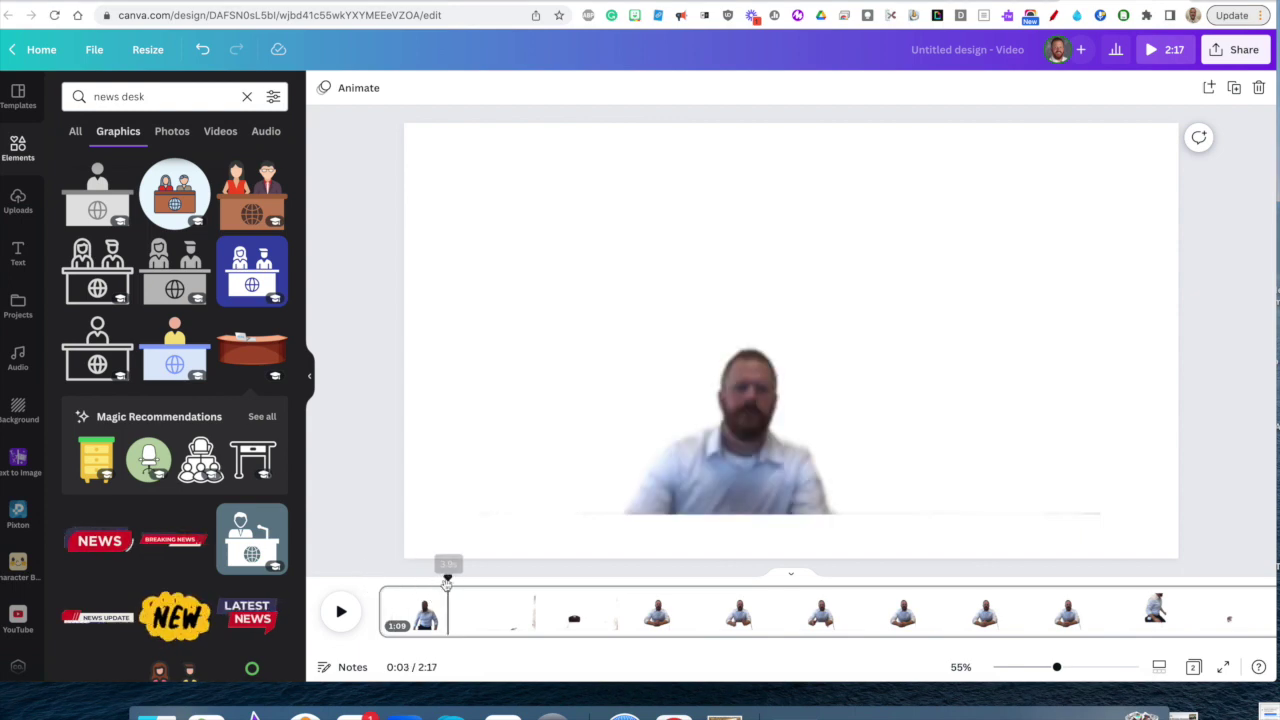
mouse_move(449, 580)
left_mouse_down()
mouse_move(482, 596)
mouse_move(648, 597)
left_mouse_up()
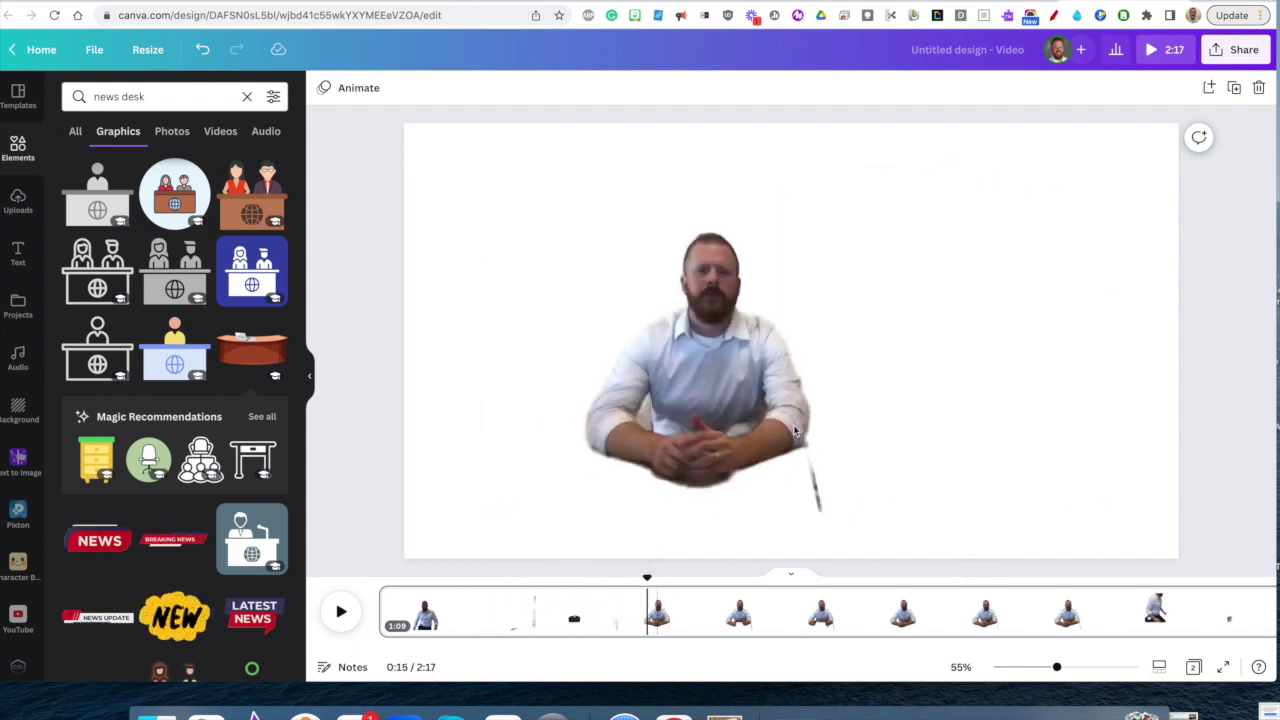
left_click(20, 160)
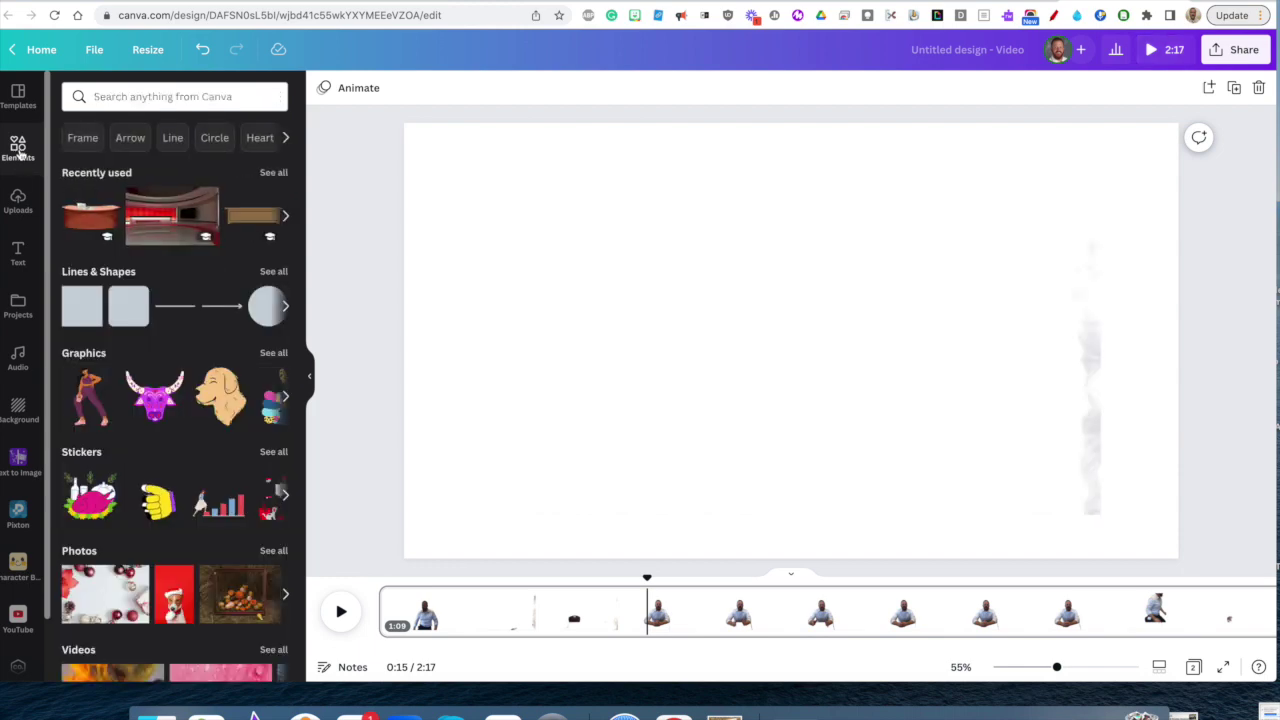
- Add the brown cartoon desk with NEWS laptop from a 'news desk' graphics search
left_click(208, 96)
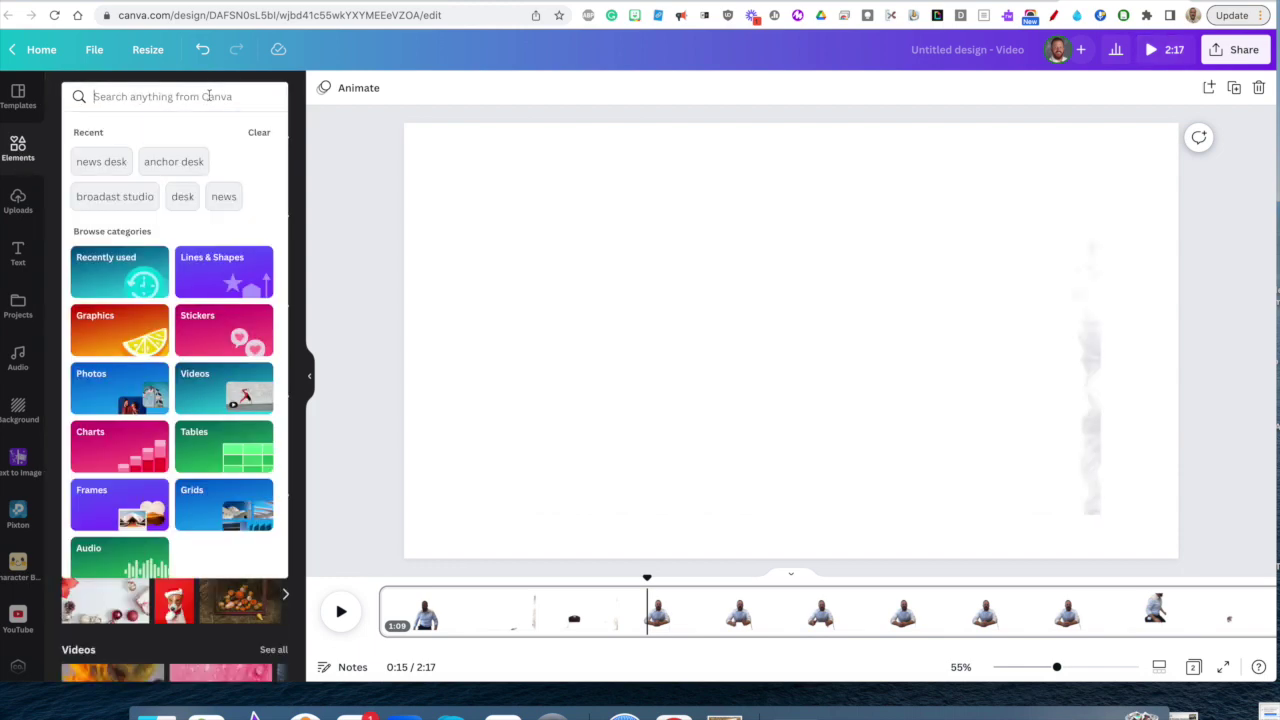
type("news de")
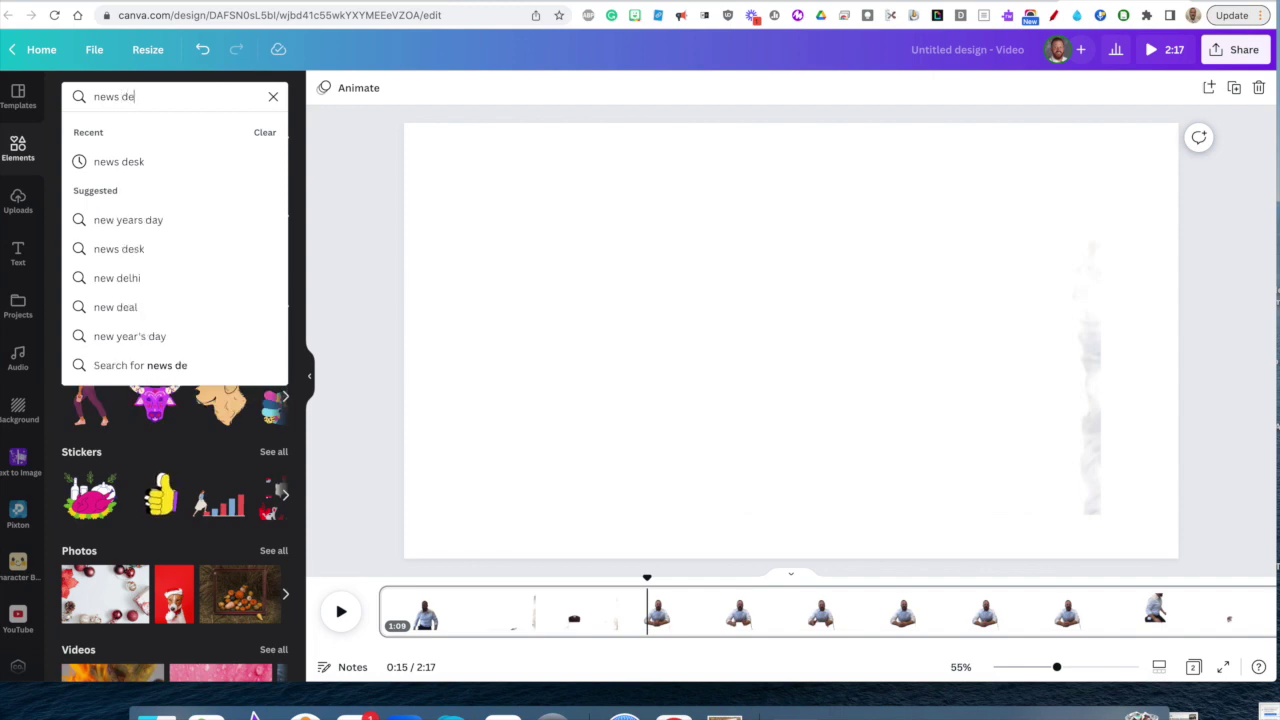
type("sk")
key("Return")
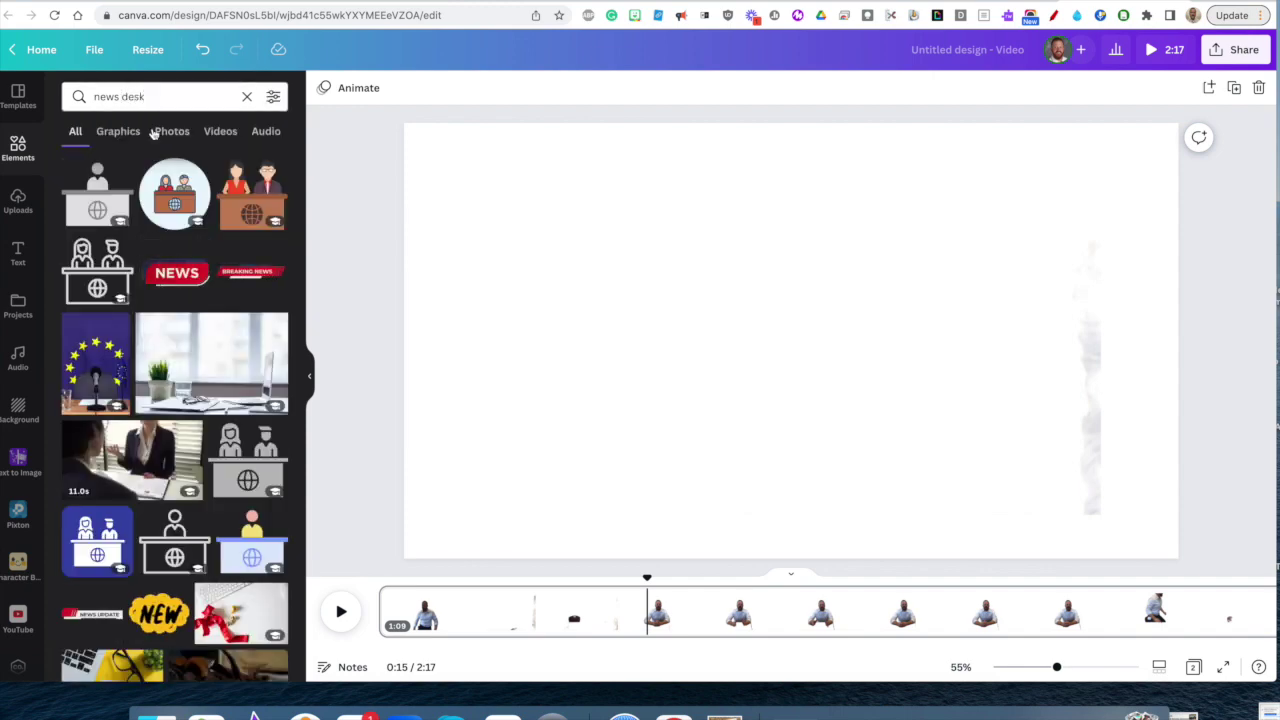
left_click(116, 134)
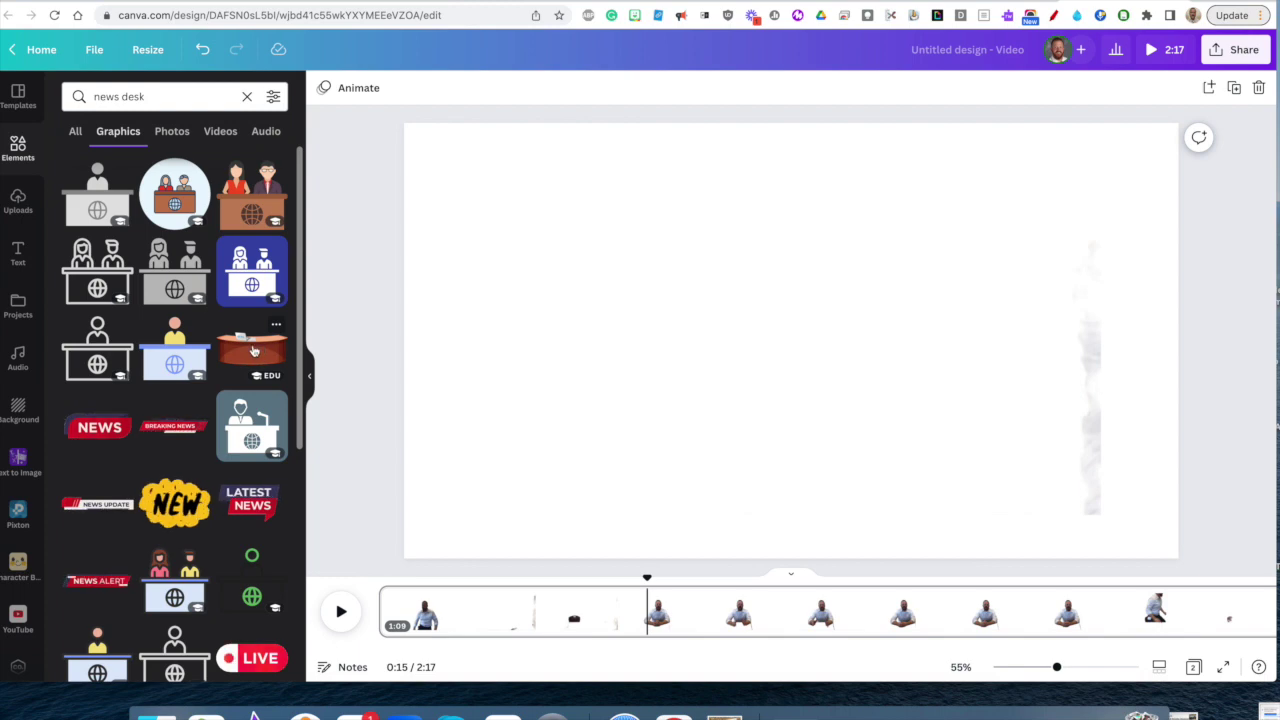
left_click(174, 136)
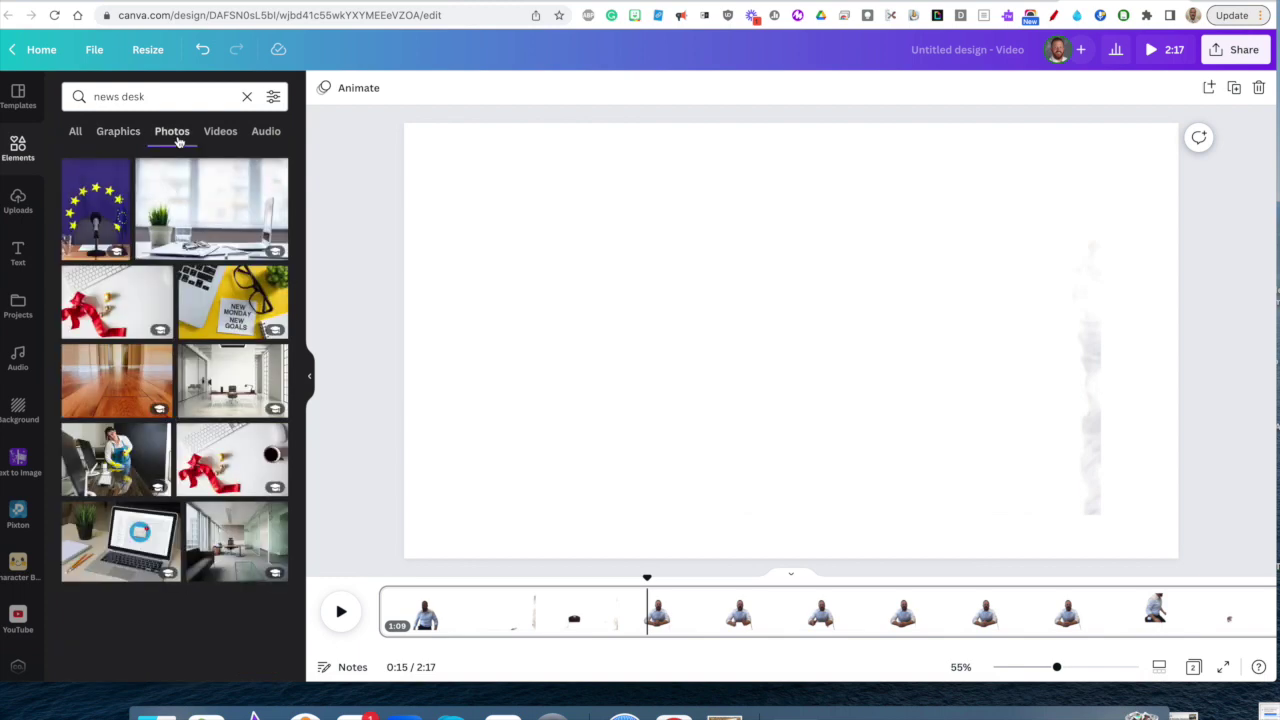
left_click(136, 136)
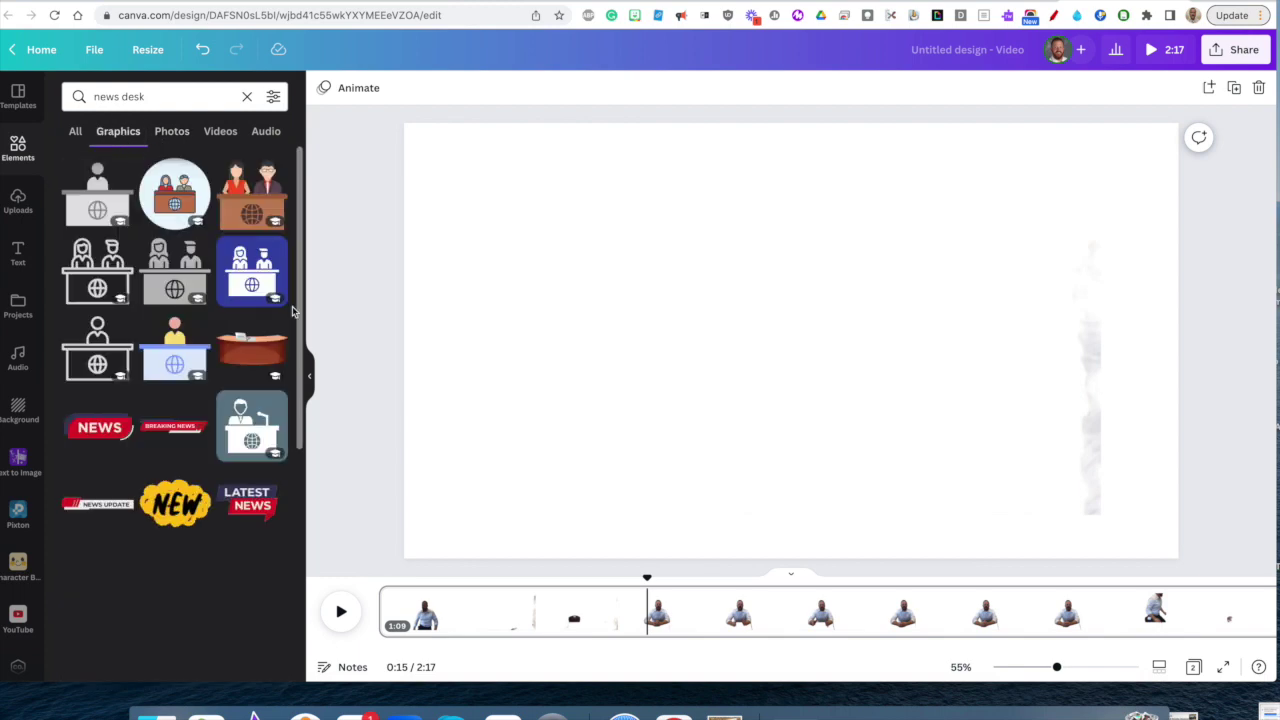
left_click(262, 363)
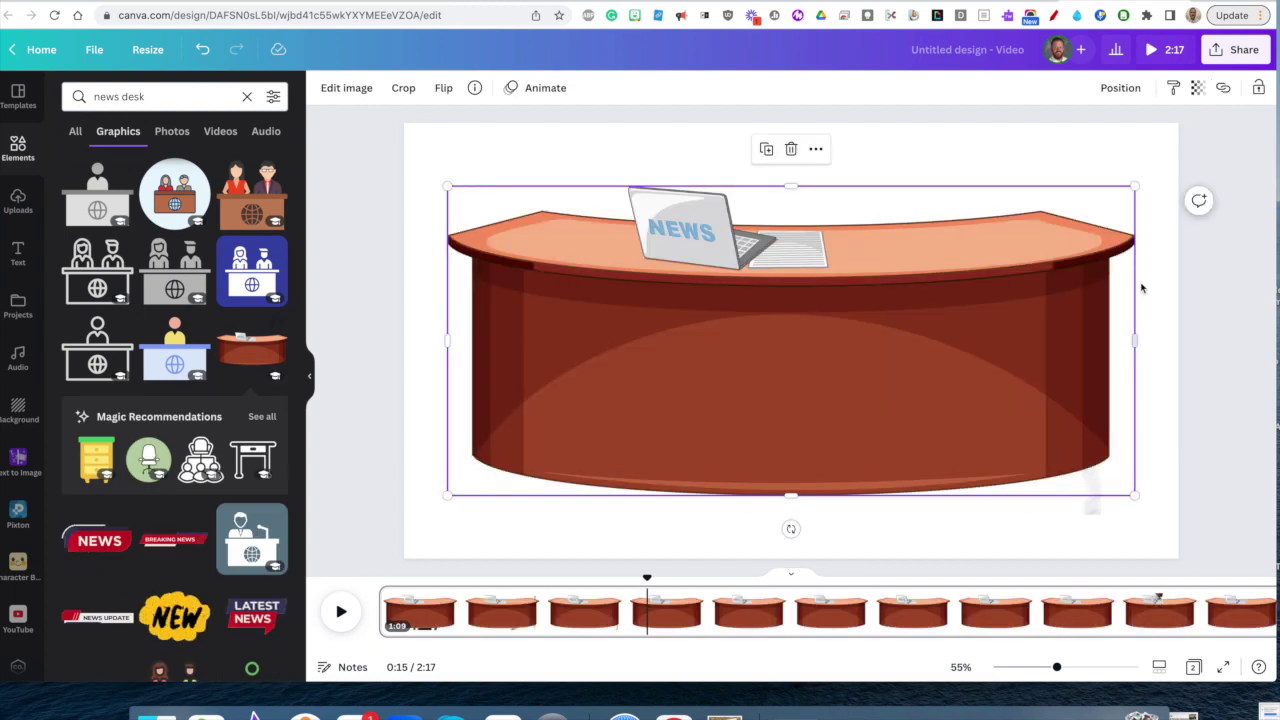
- Shrink the news desk to about half size and move it to the lower centre
left_click_drag(1060, 243, 866, 408)
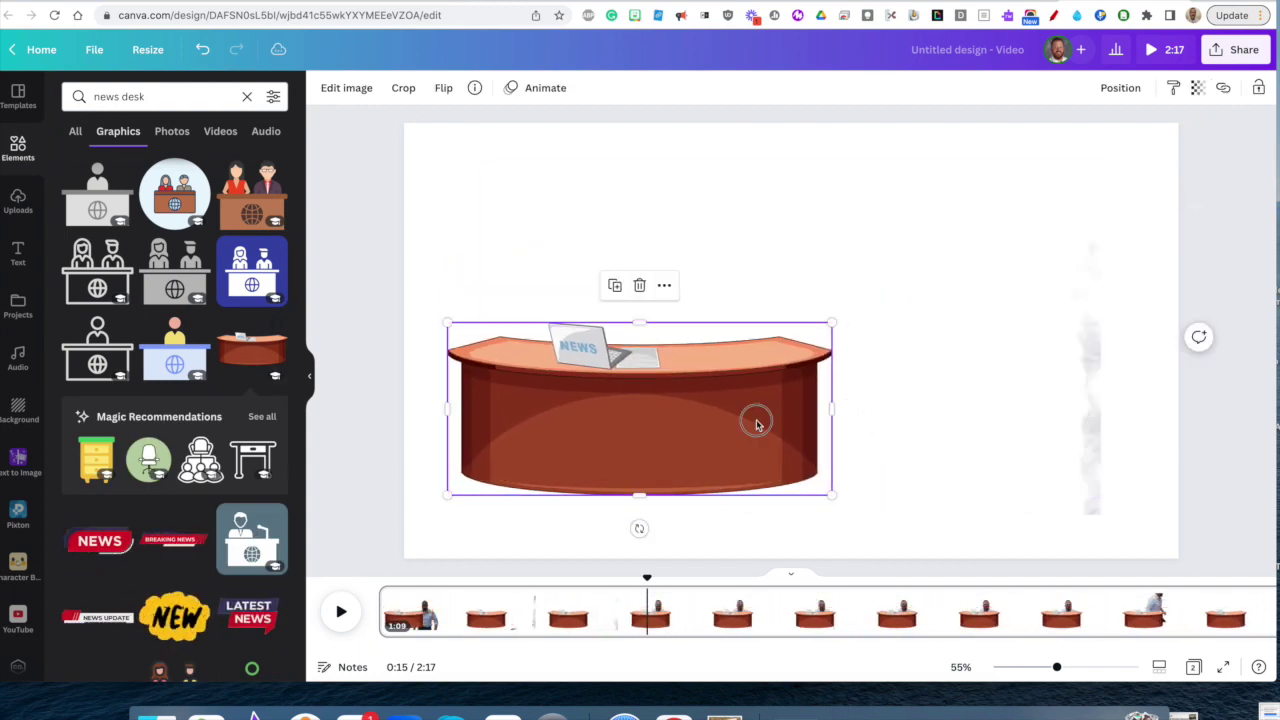
left_click_drag(757, 423, 875, 474)
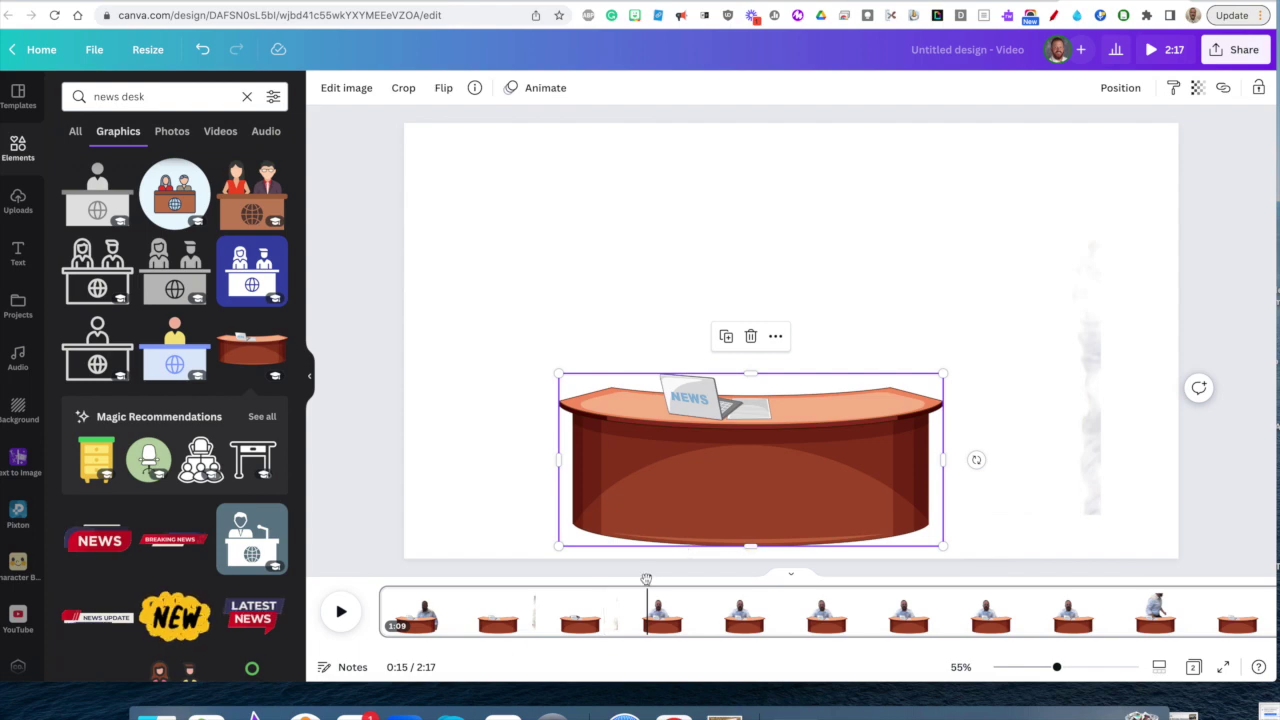
left_click_drag(647, 578, 660, 578)
- Shrink the presenter video and move it up and left above the desk
left_click(722, 288)
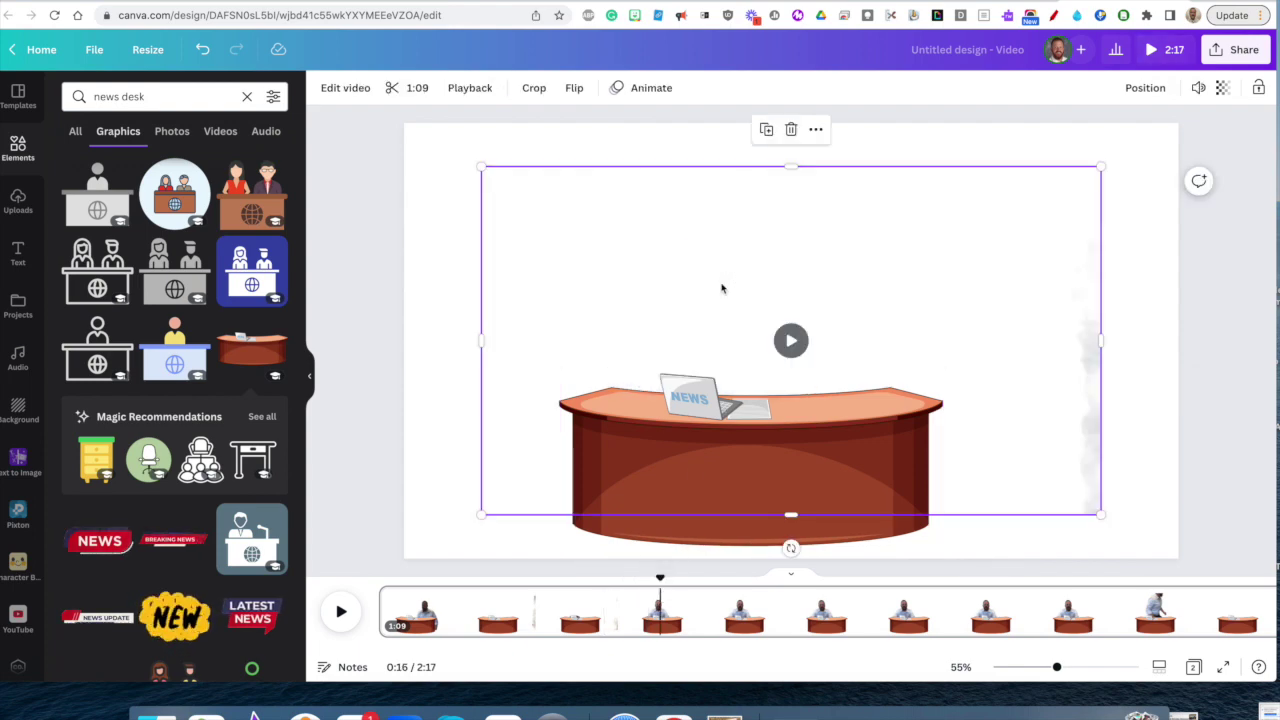
left_click_drag(1101, 165, 1020, 211)
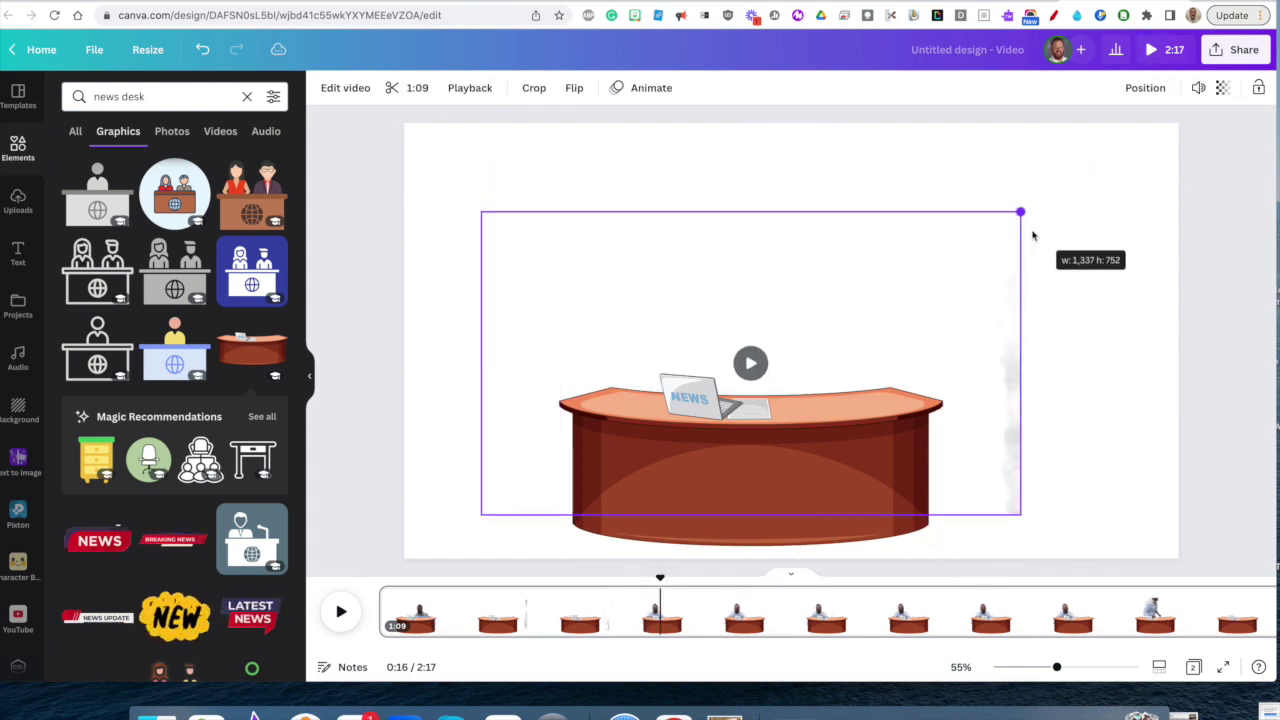
left_click(750, 362)
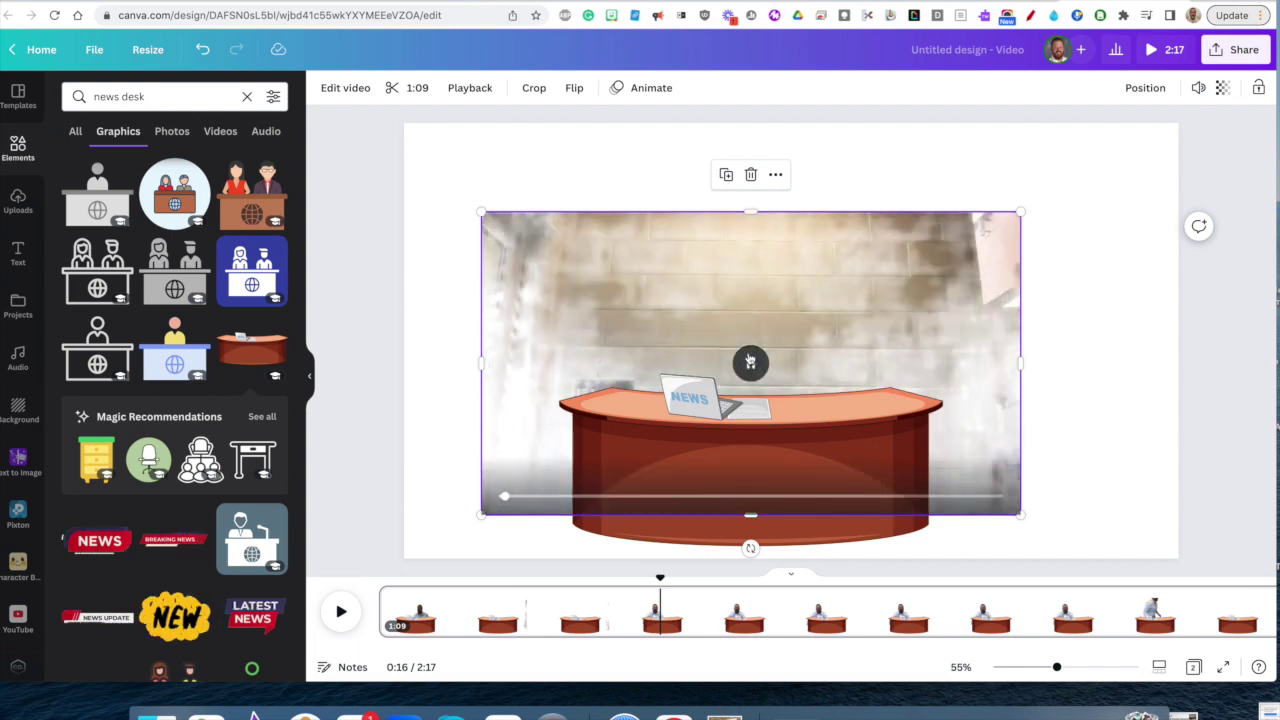
mouse_move(820, 297)
left_mouse_down()
mouse_move(776, 257)
mouse_move(863, 200)
left_mouse_up()
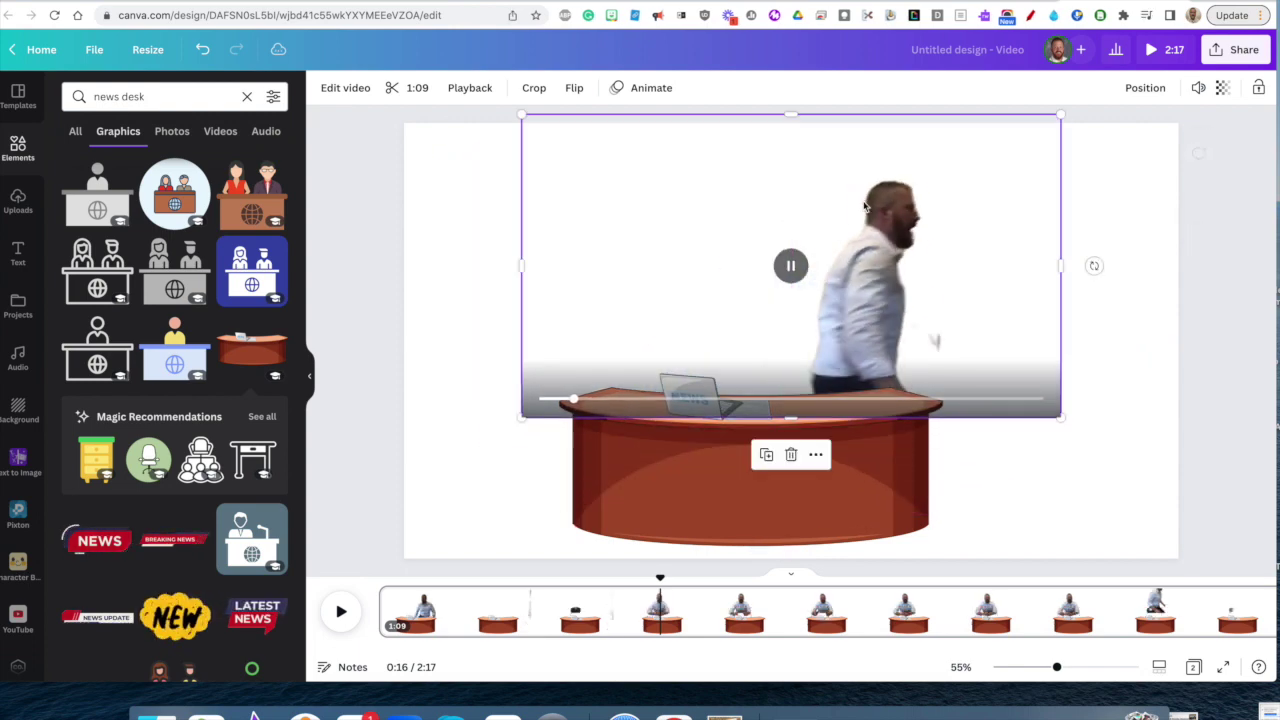
left_click(790, 264)
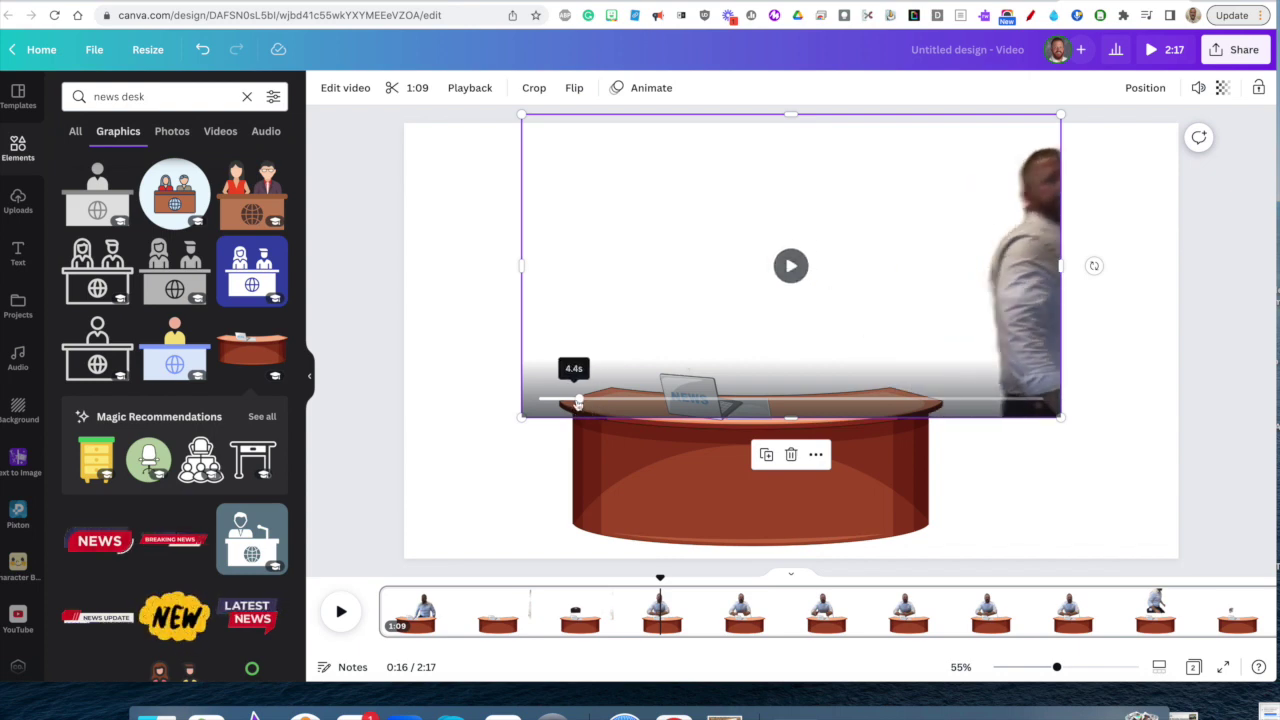
- Nudge the presenter down and right so he sits behind the desk
left_click_drag(578, 399, 660, 398)
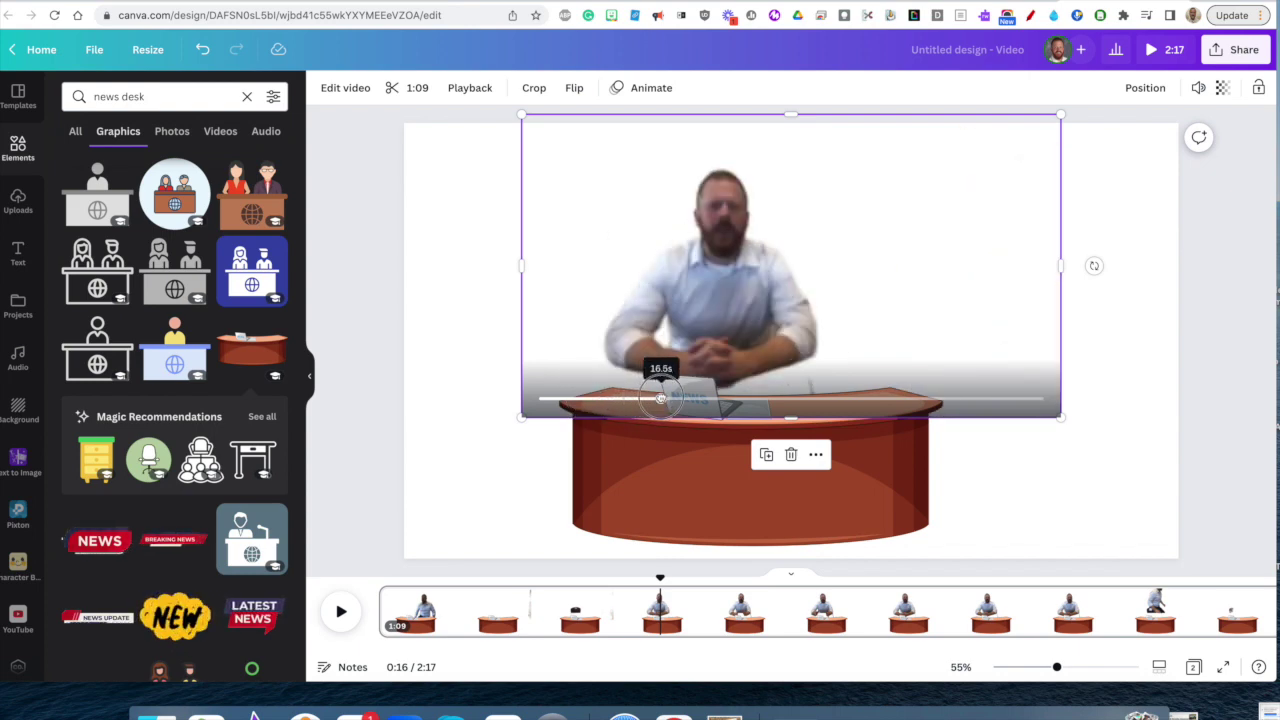
left_click(1060, 517)
left_click_drag(897, 274, 935, 314)
left_click(1036, 501)
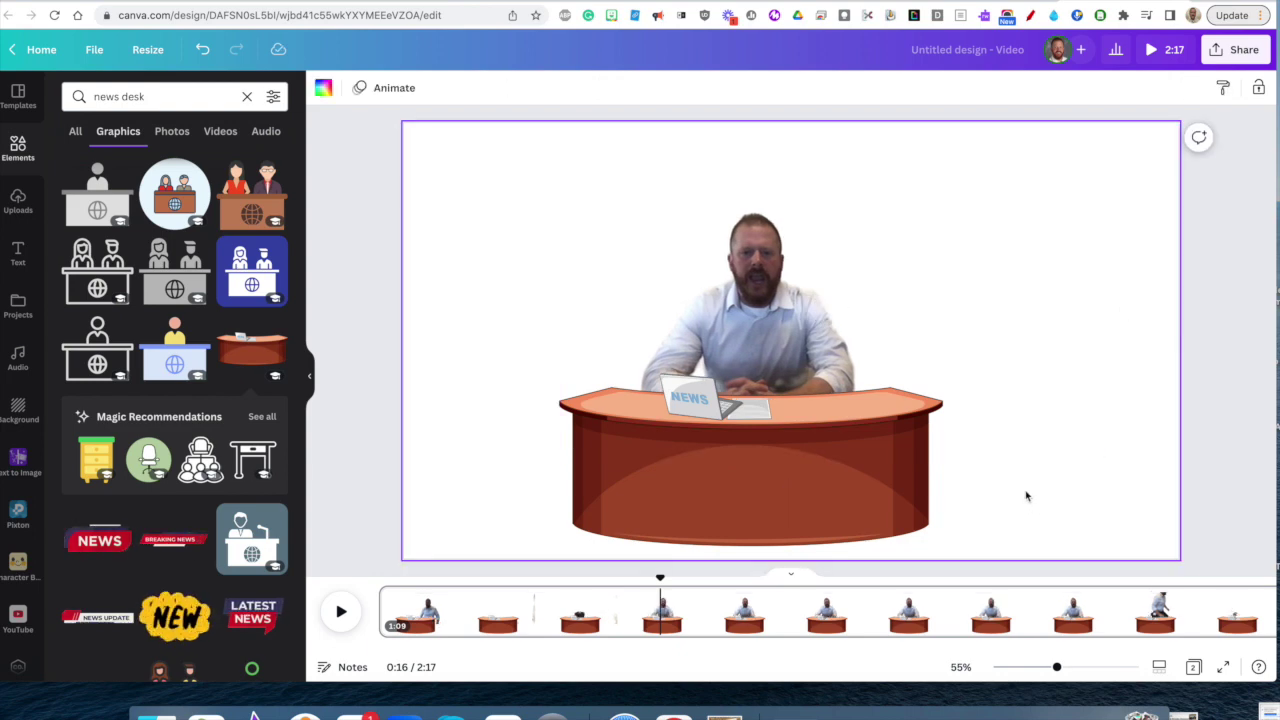
scroll(770, 265, "up", 5)
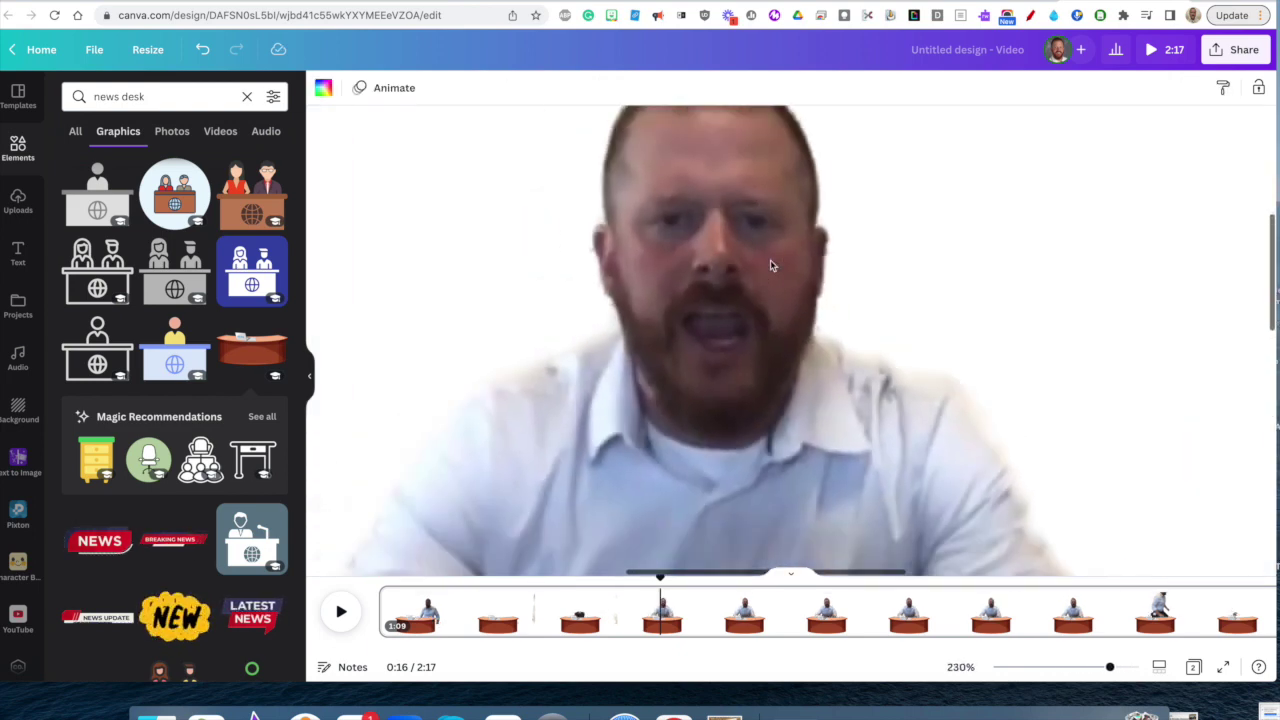
scroll(768, 262, "down", 8)
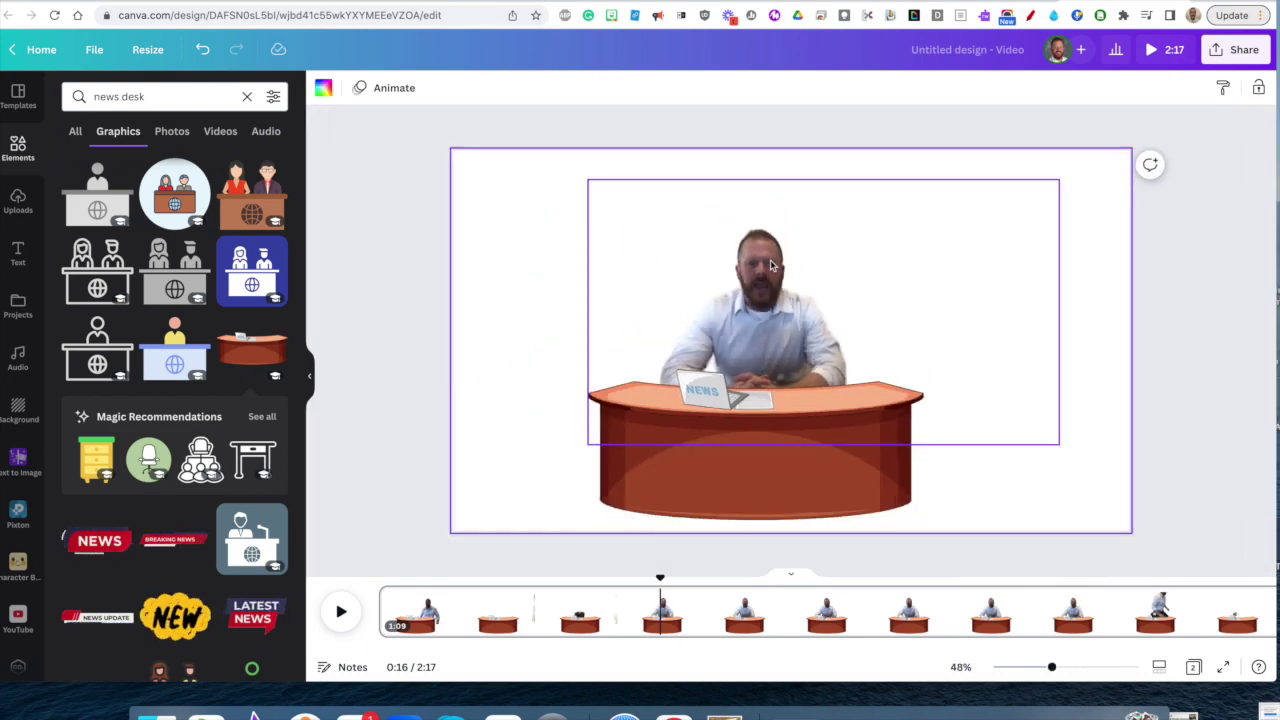
- Add the Parthenon photo from an 'ancient greece' photo search
triple_click(137, 97)
type("an")
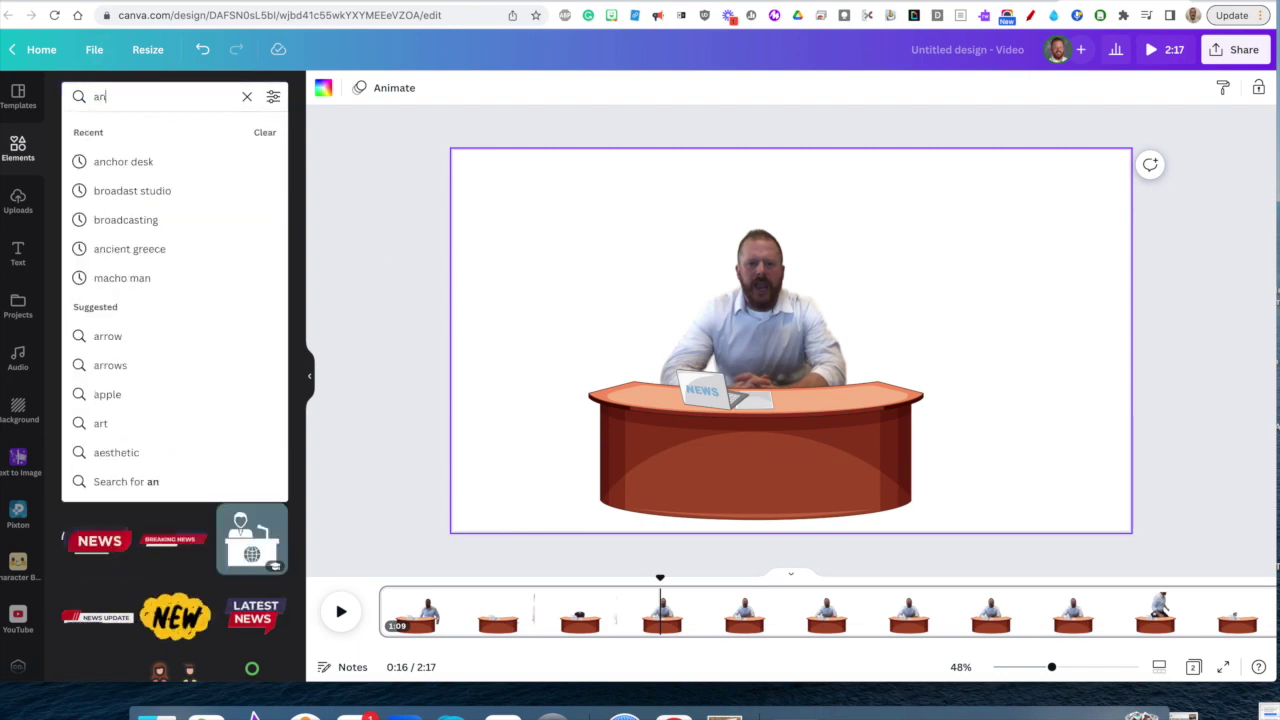
type("cient gree")
left_click(186, 162)
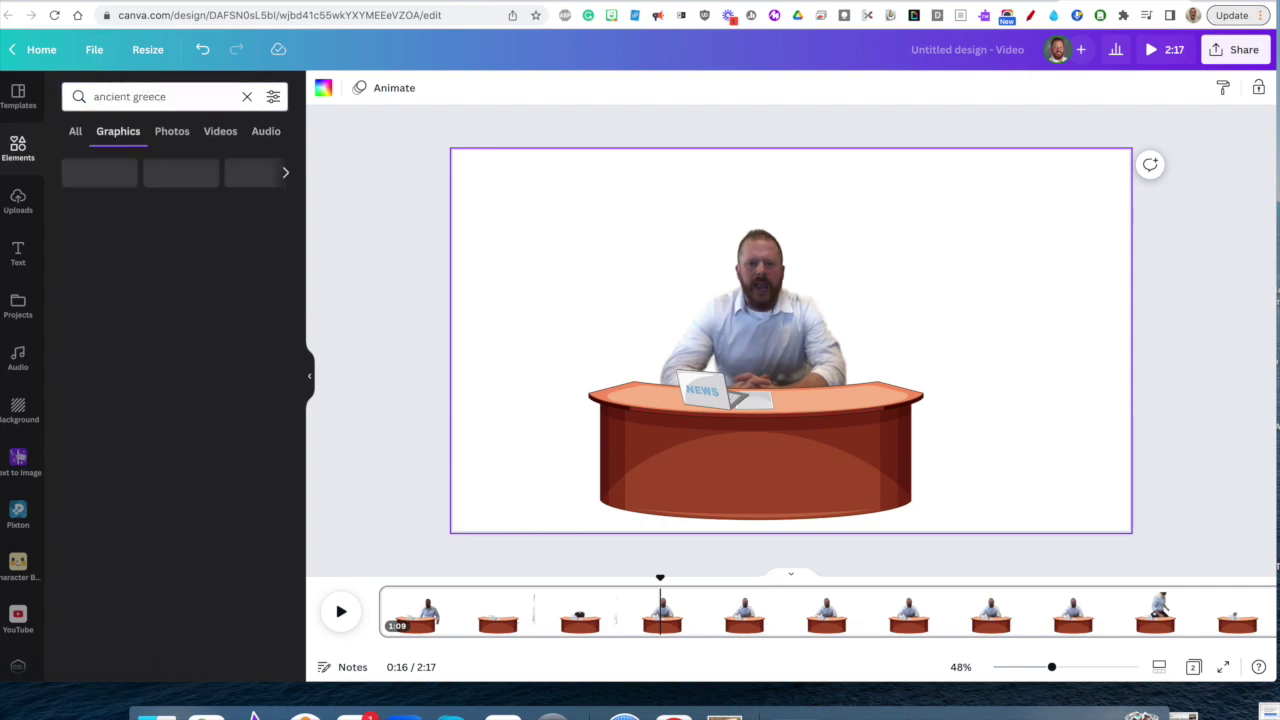
left_click(172, 131)
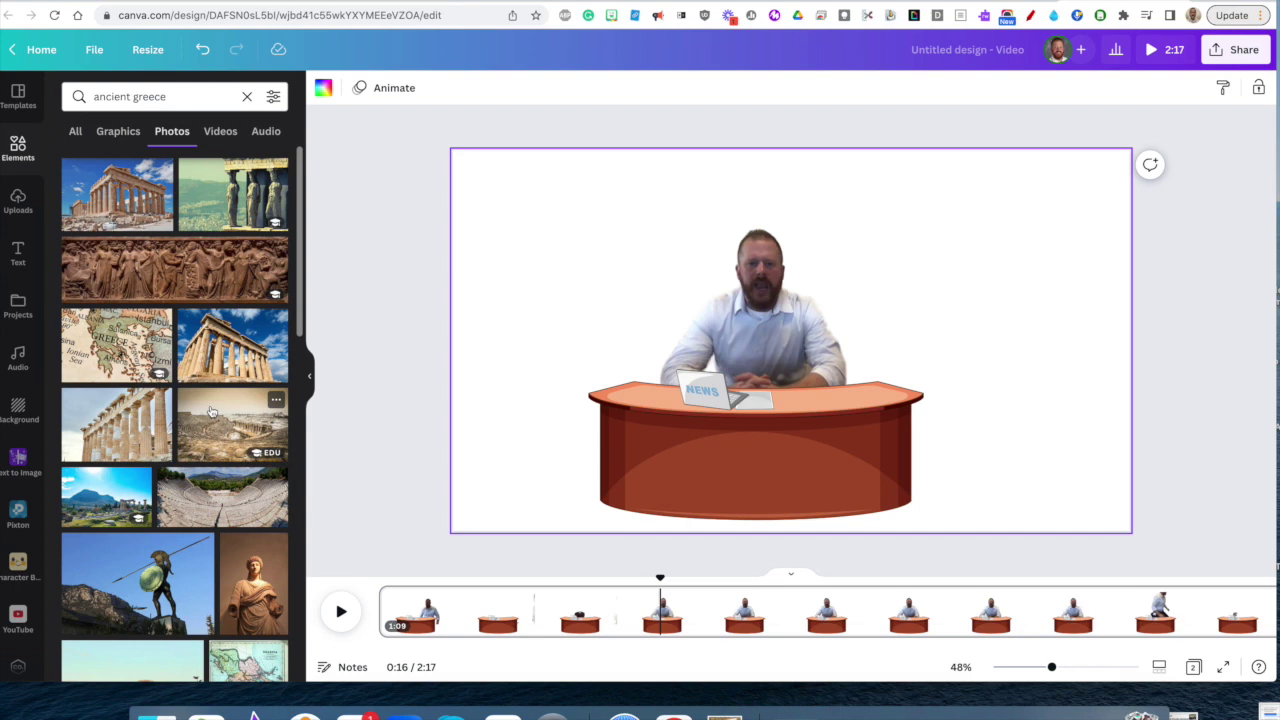
left_click(147, 188)
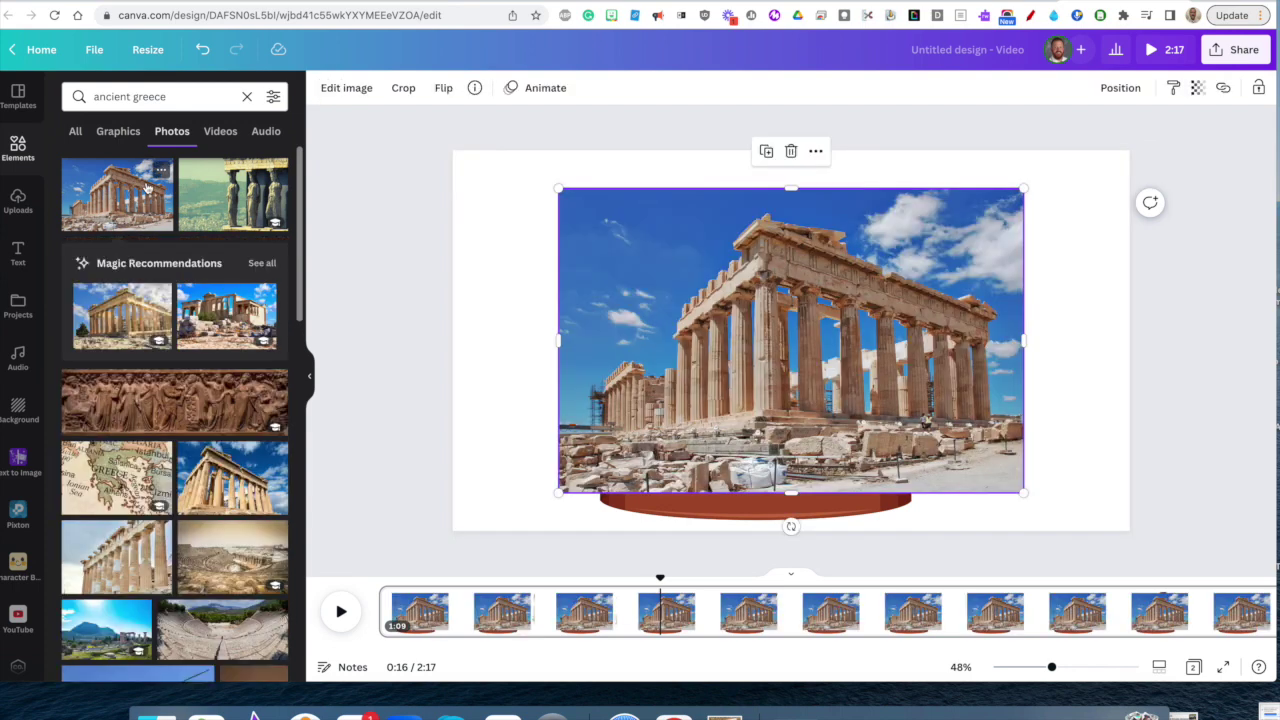
- Send the Parthenon photo behind the desk and presenter, stretched to fill the page
right_click(643, 223)
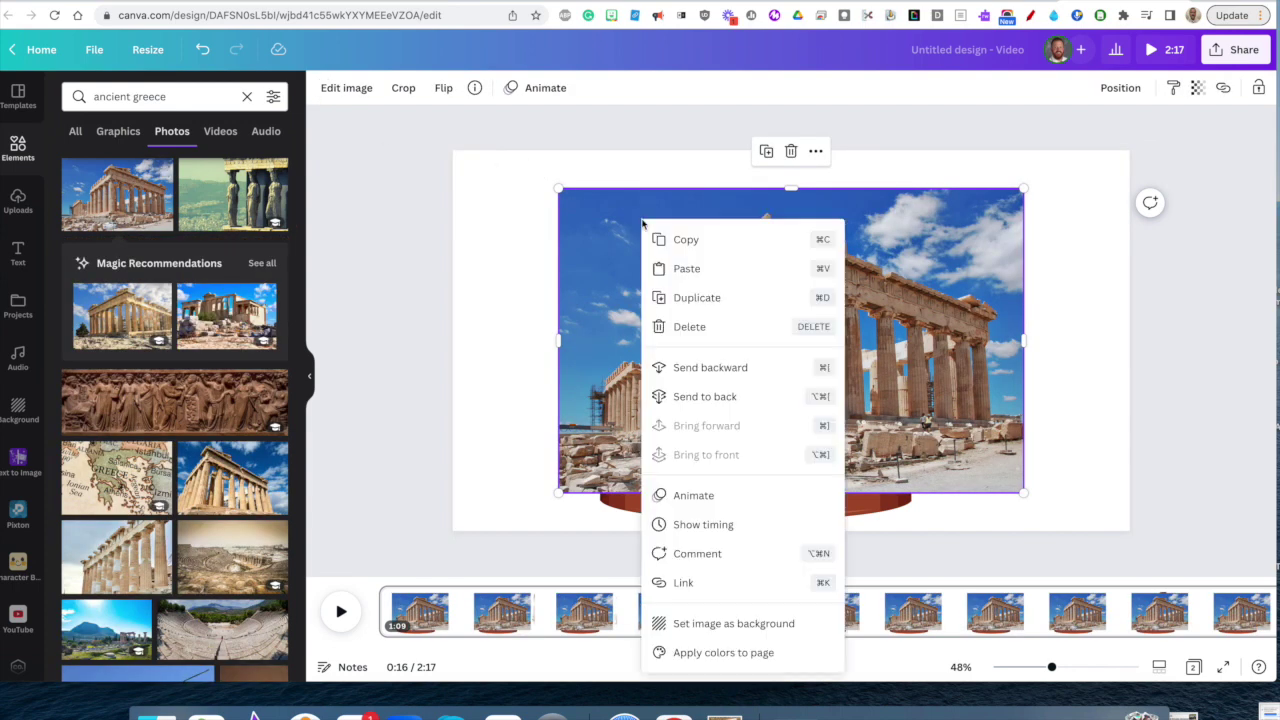
left_click(752, 370)
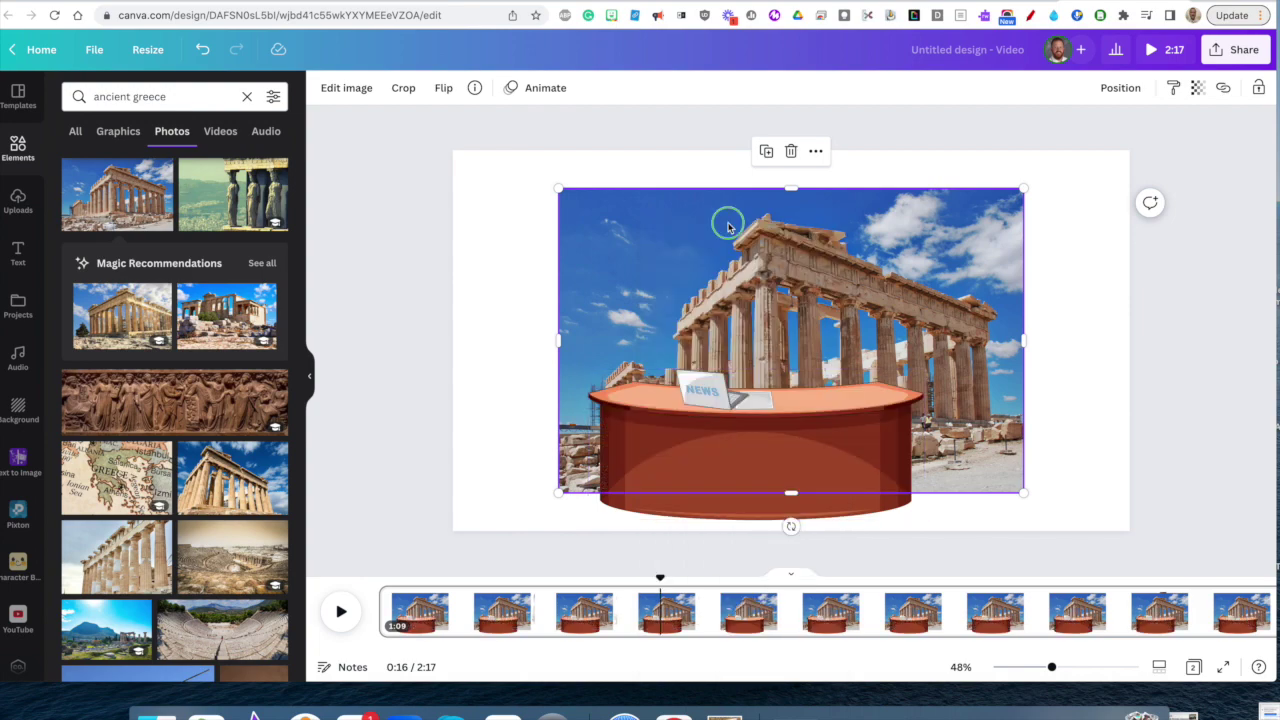
right_click(728, 226)
left_click(835, 401)
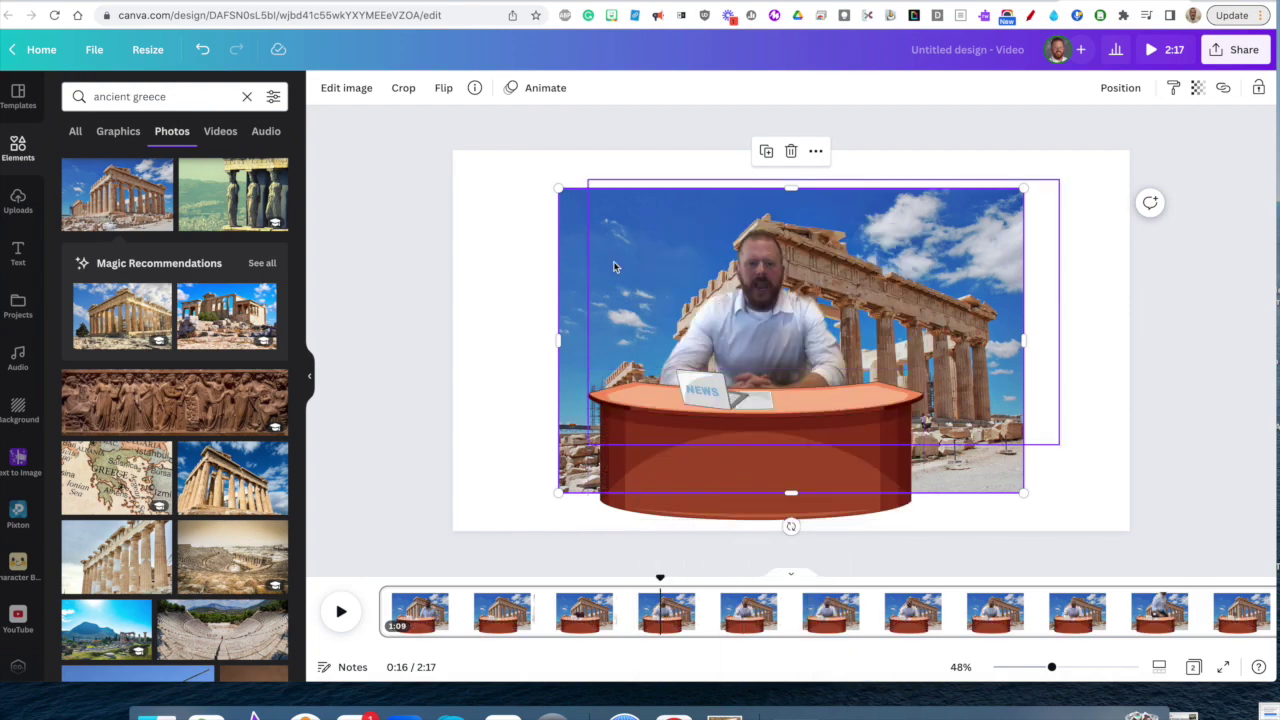
mouse_move(557, 190)
left_mouse_down()
mouse_move(411, 174)
mouse_move(453, 119)
left_mouse_up()
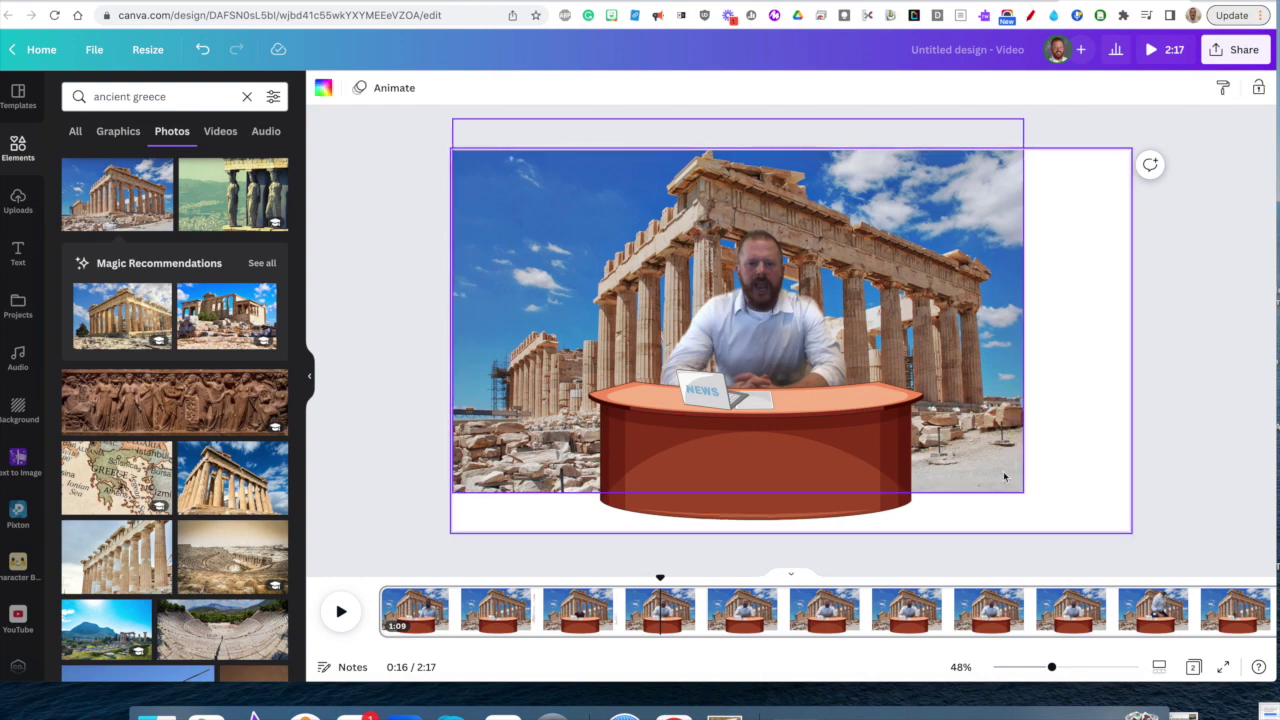
left_click_drag(1024, 491, 1162, 545)
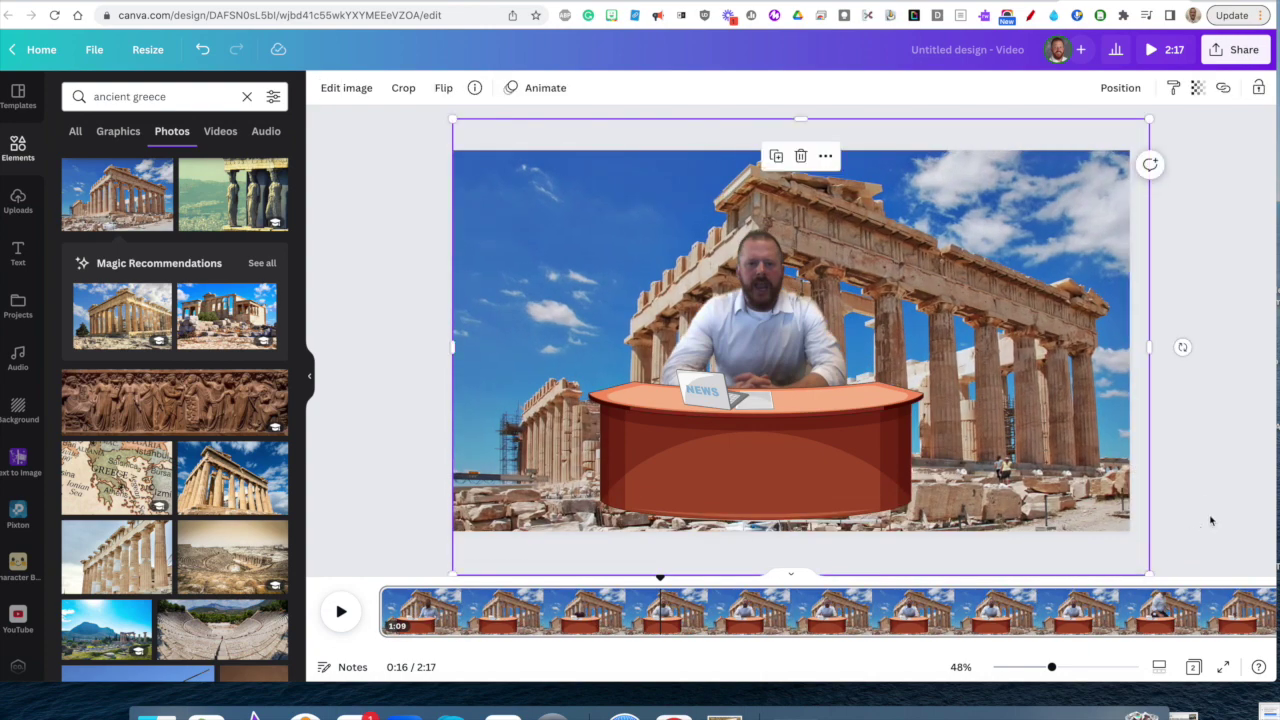
key("Escape")
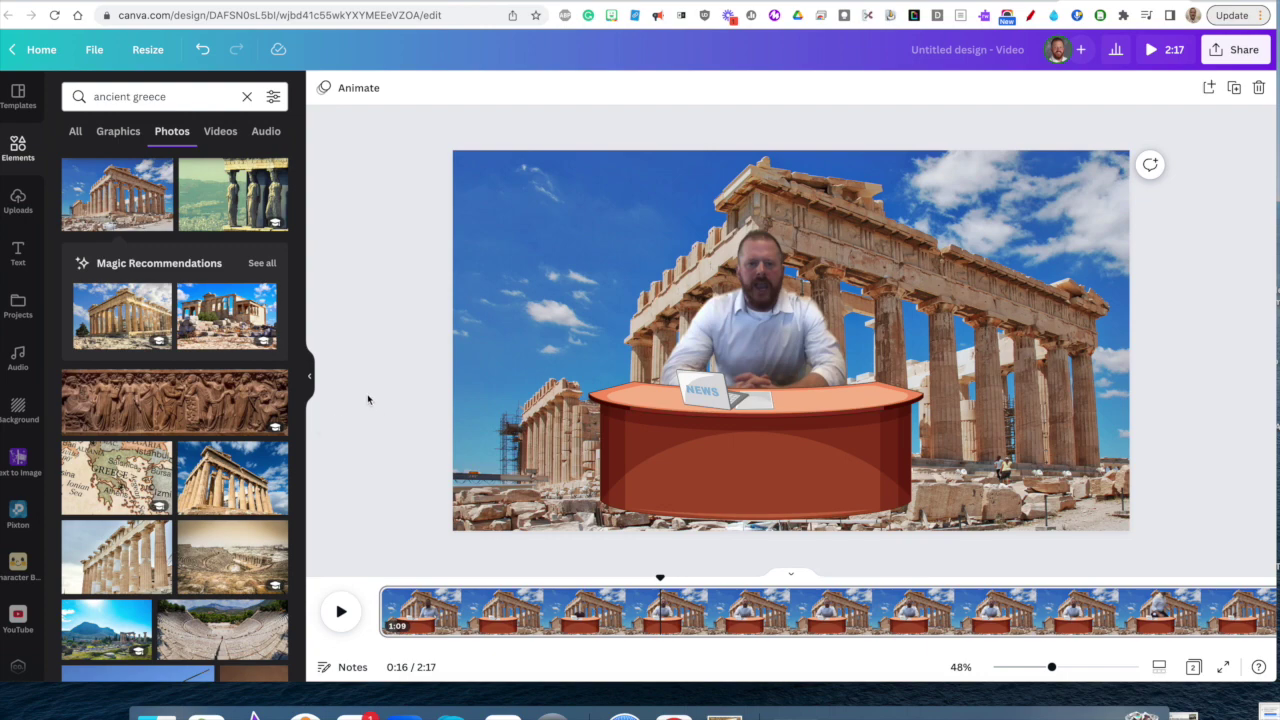
double_click(198, 95)
- Add an animated cartoon eagle from an 'eagle' graphics search and shrink it small
type("eagl")
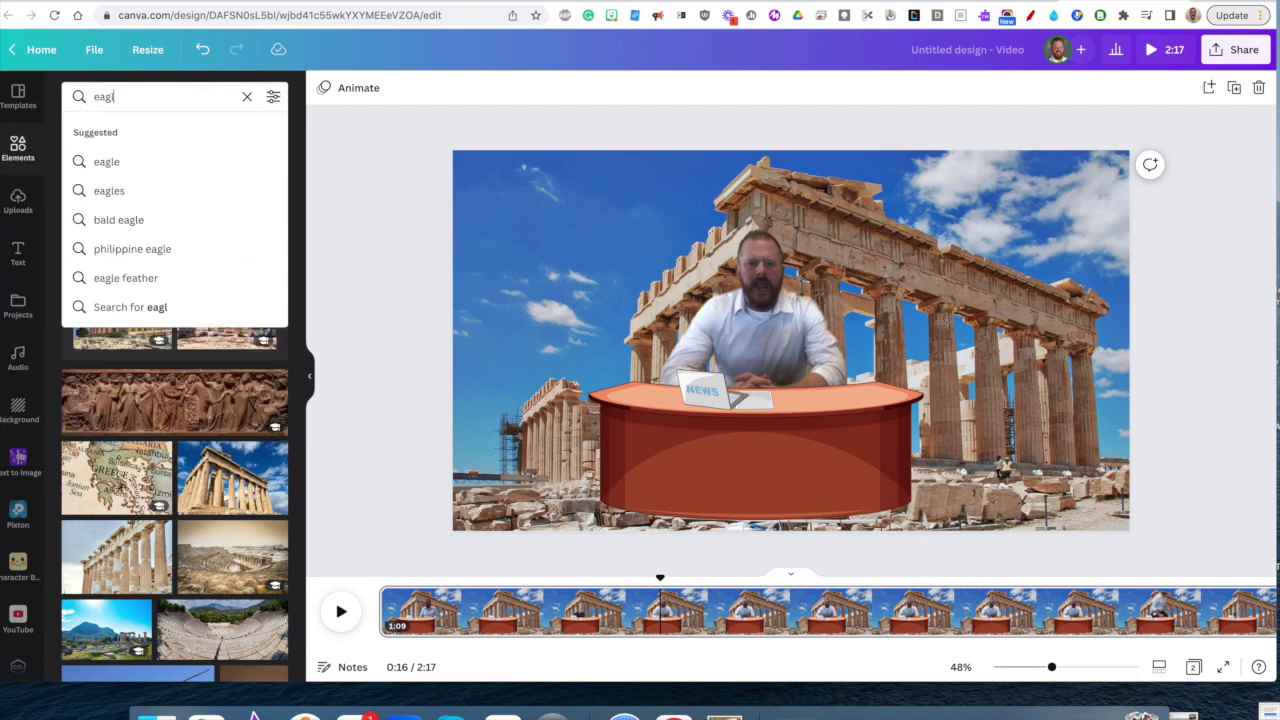
type("e")
key("Return")
left_click(118, 131)
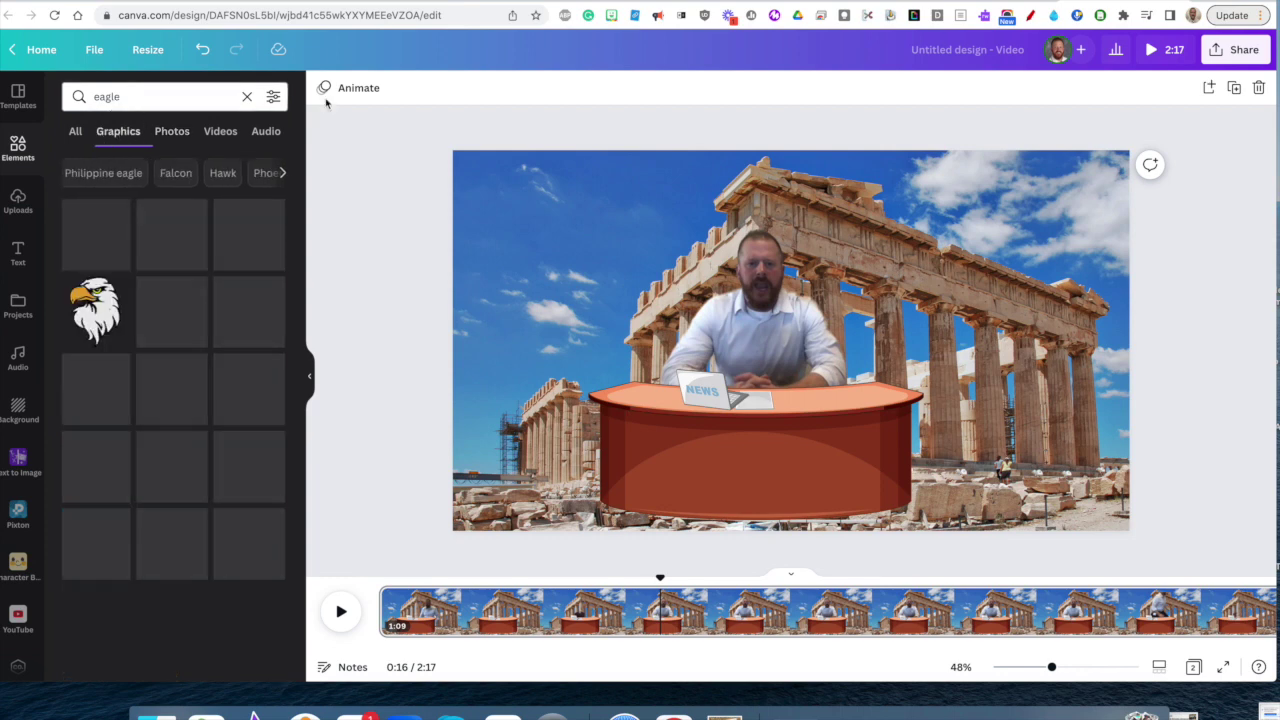
left_click(271, 98)
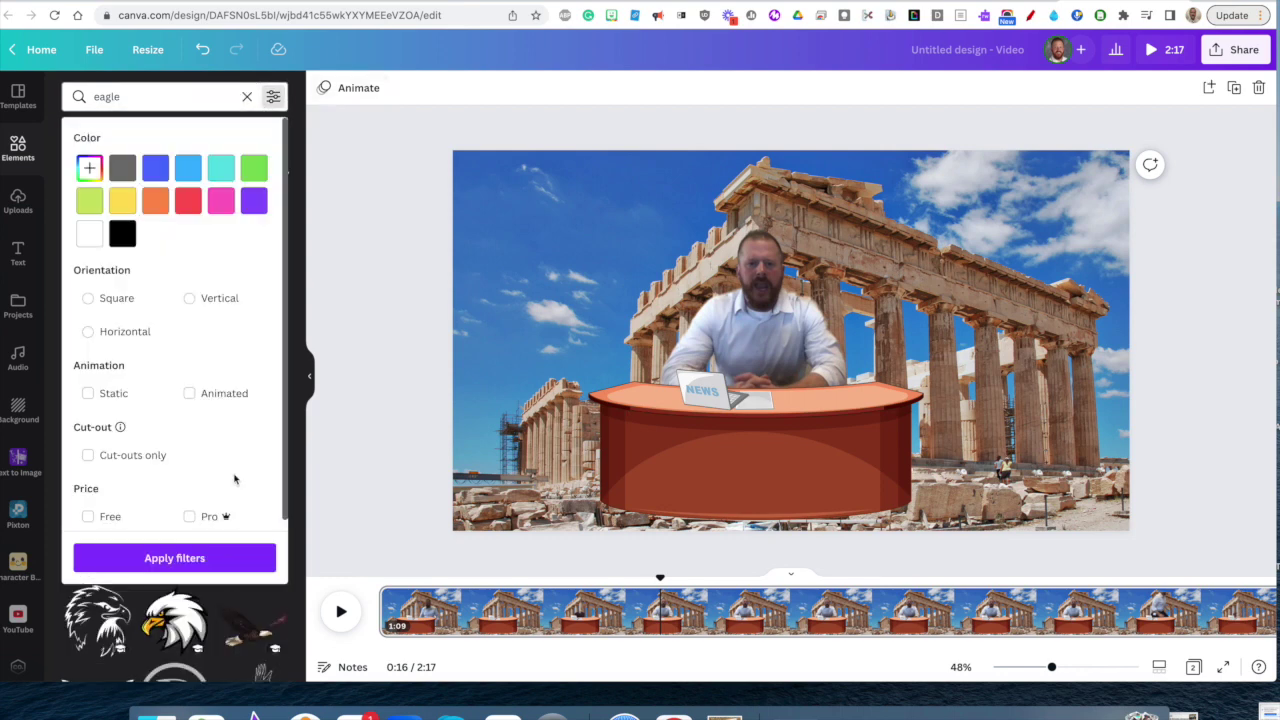
left_click(200, 394)
left_click(183, 558)
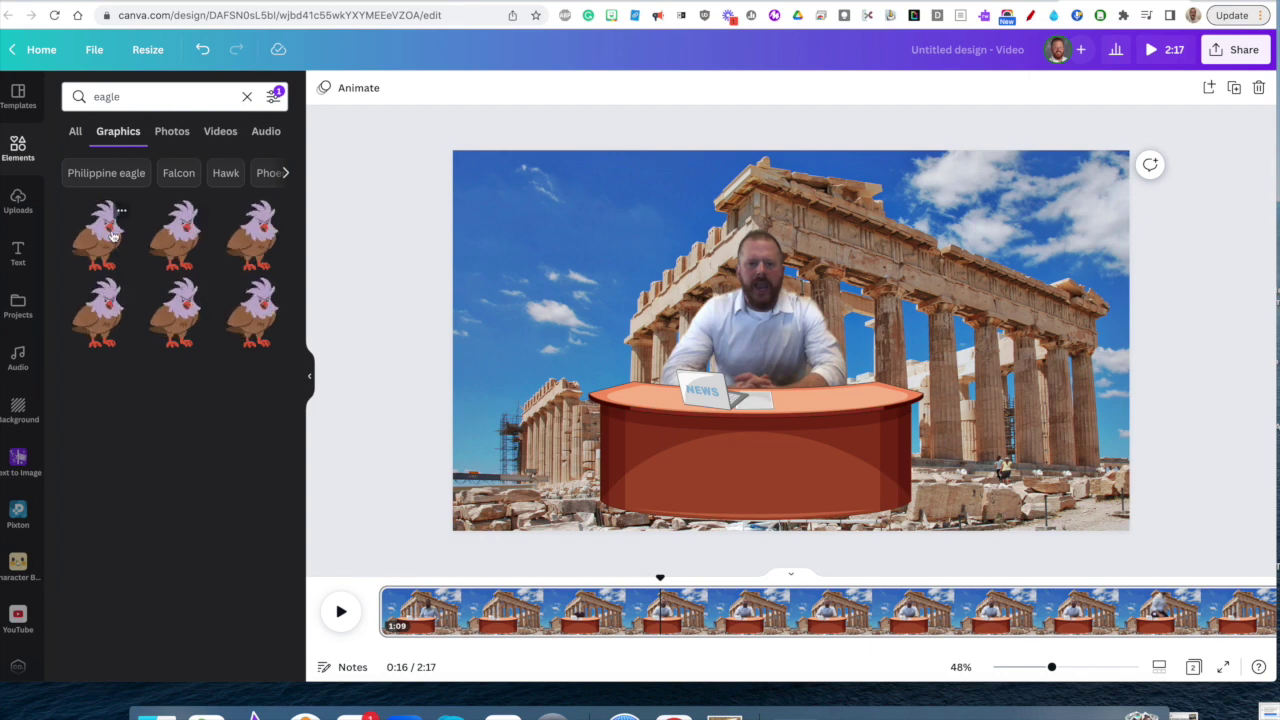
left_click(102, 235)
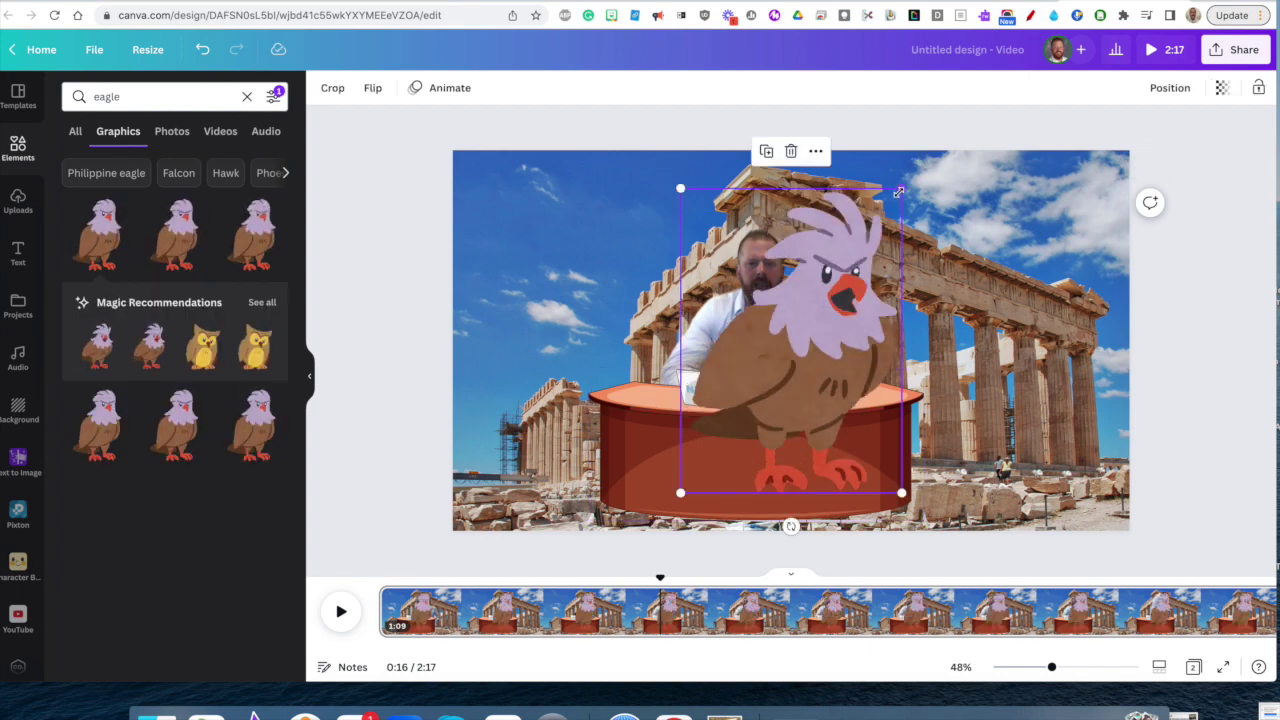
mouse_move(901, 189)
left_mouse_down()
mouse_move(700, 462)
mouse_move(880, 378)
left_mouse_up()
- Select the presenter video and Parthenon background to review the layout
left_click(818, 320)
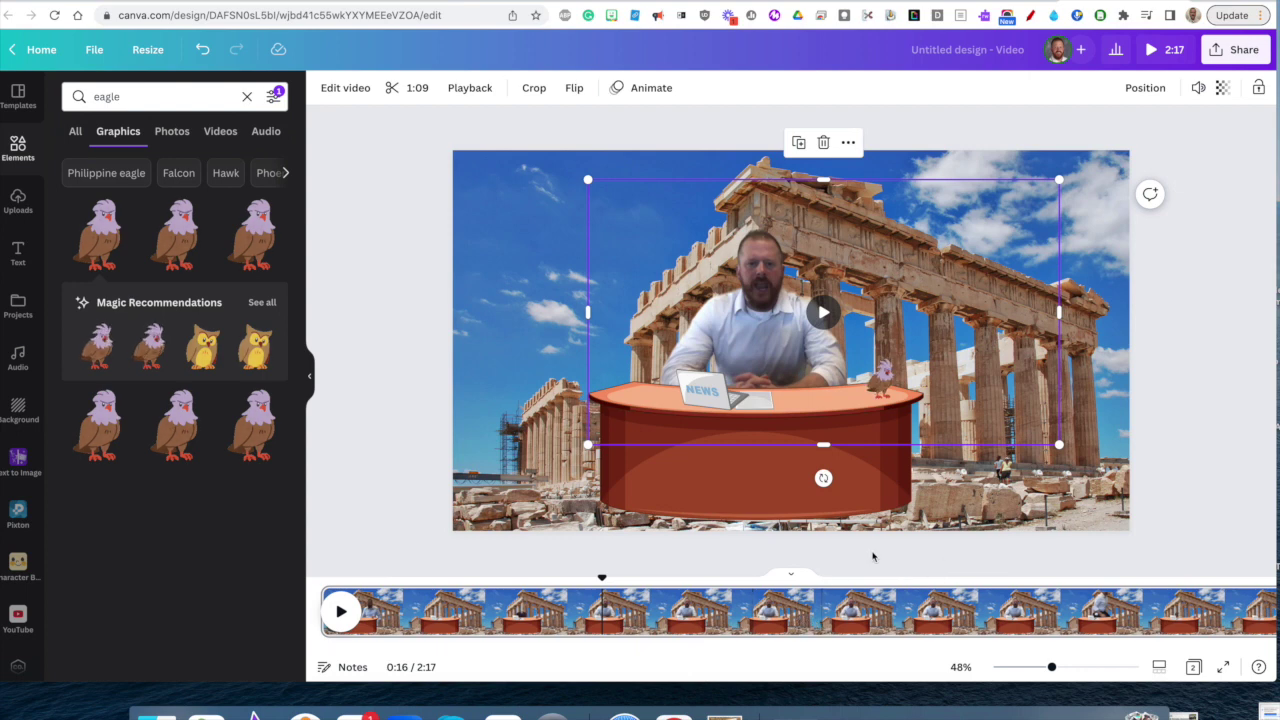
left_click(960, 500)
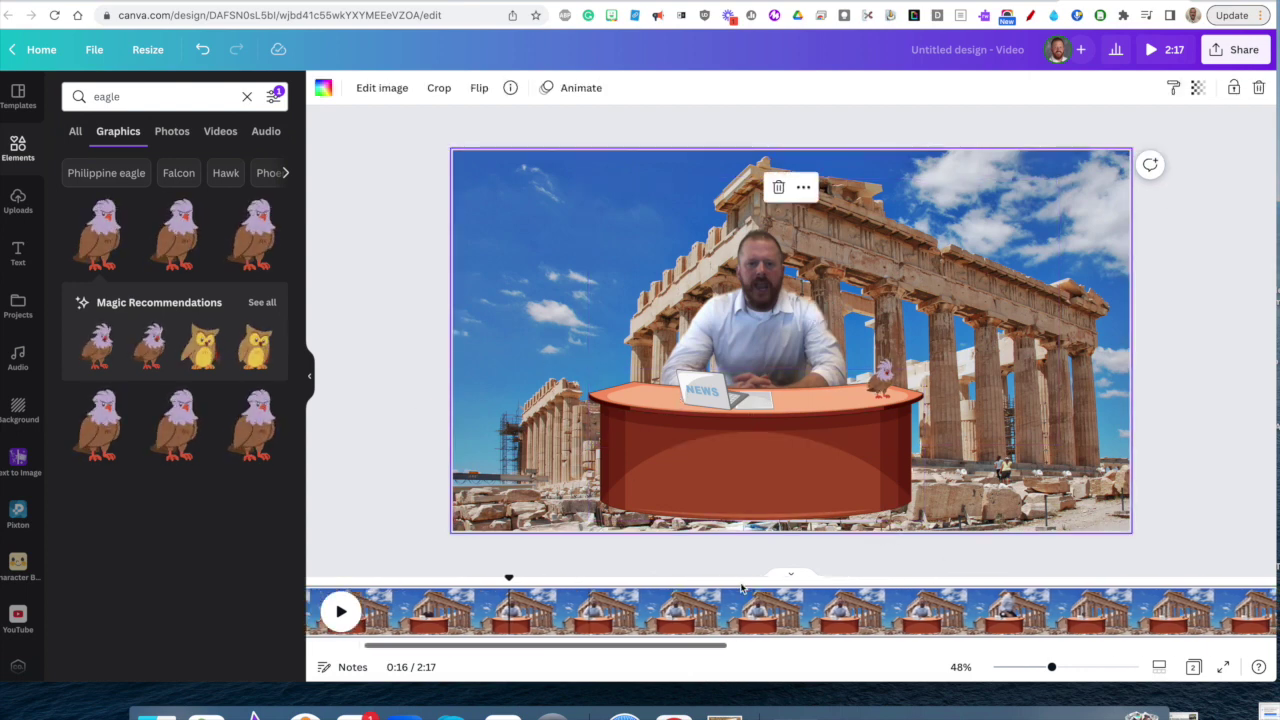
scroll(760, 605, "right", 10)
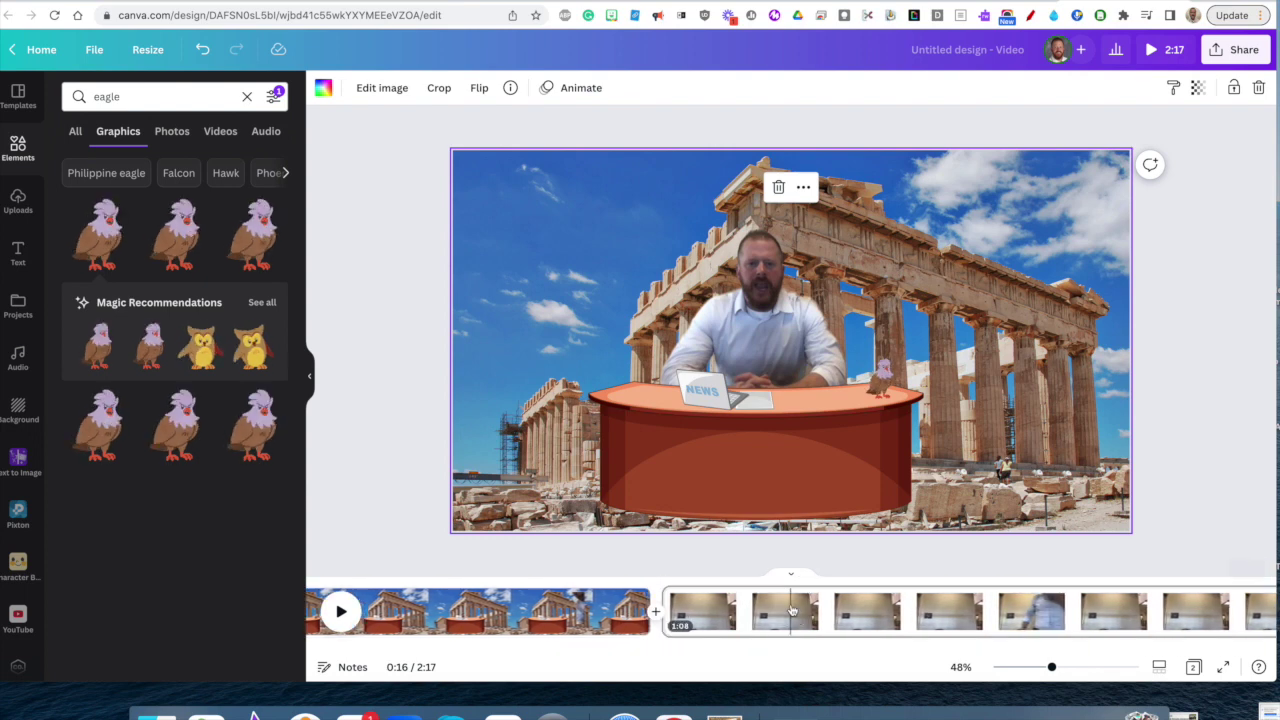
left_click(790, 610)
left_click(573, 271)
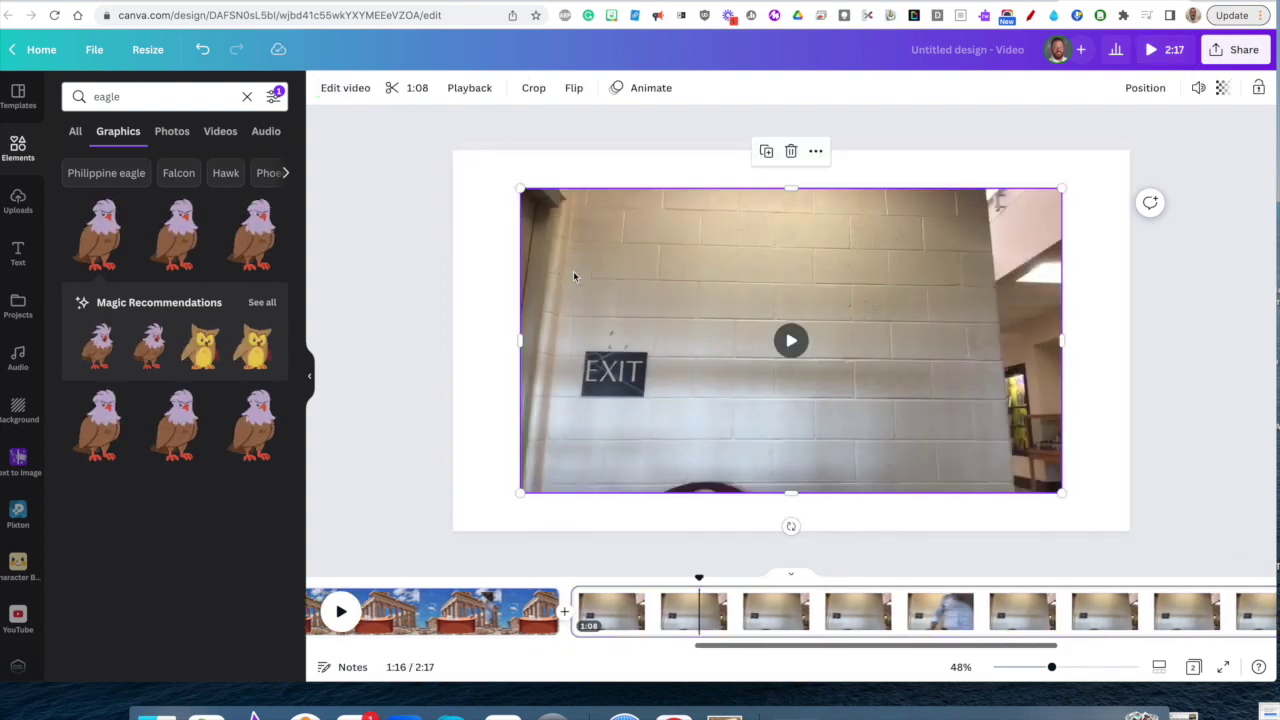
left_click(358, 95)
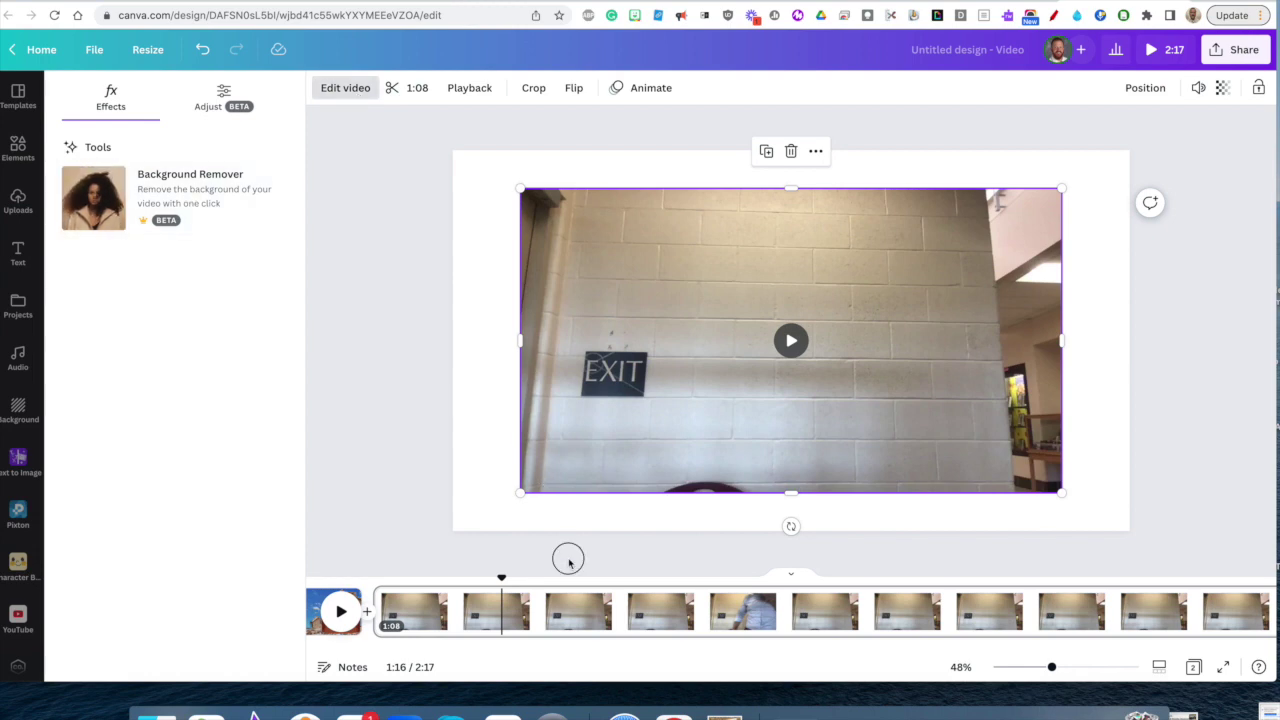
left_click(568, 561)
left_click(335, 605)
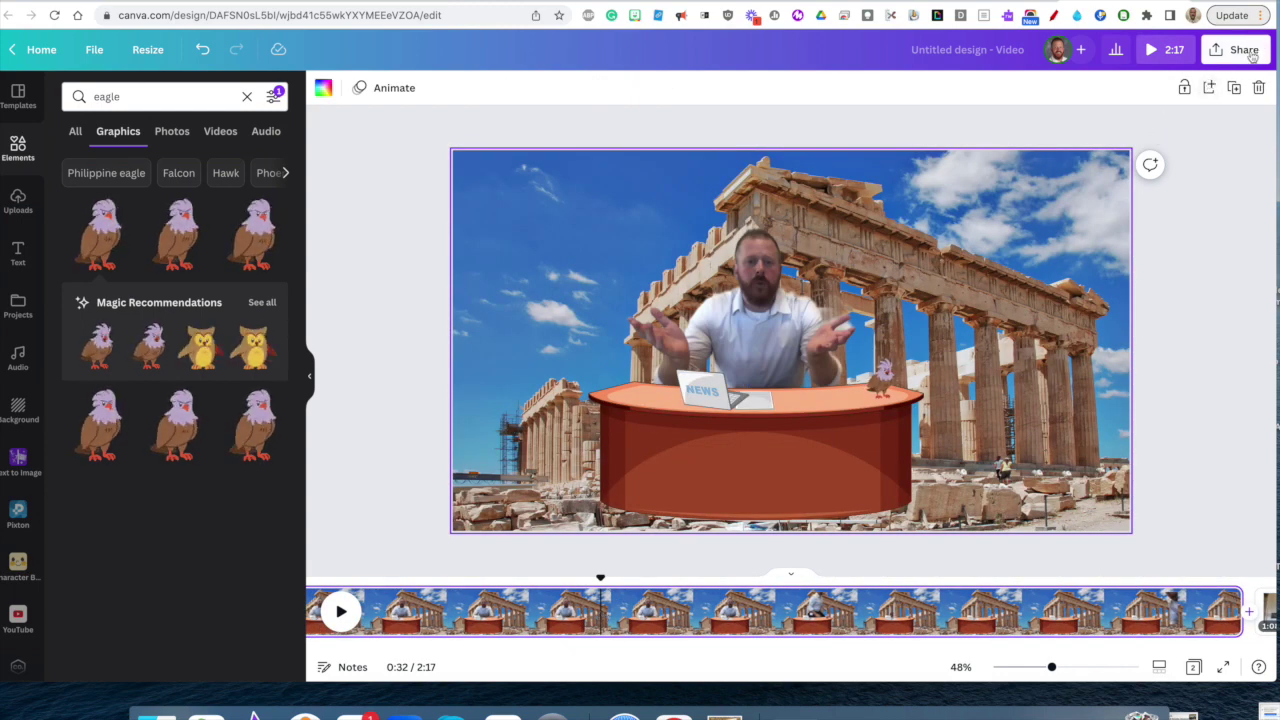
left_click(1244, 50)
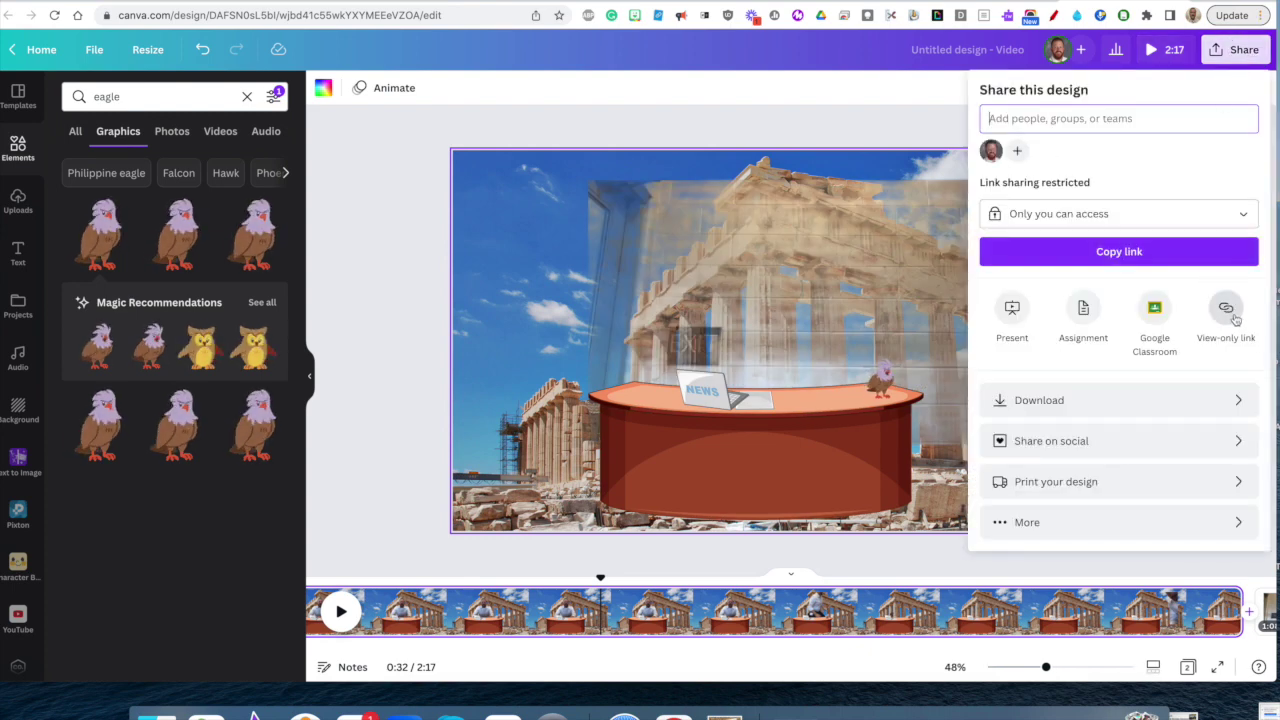
left_click(1064, 400)
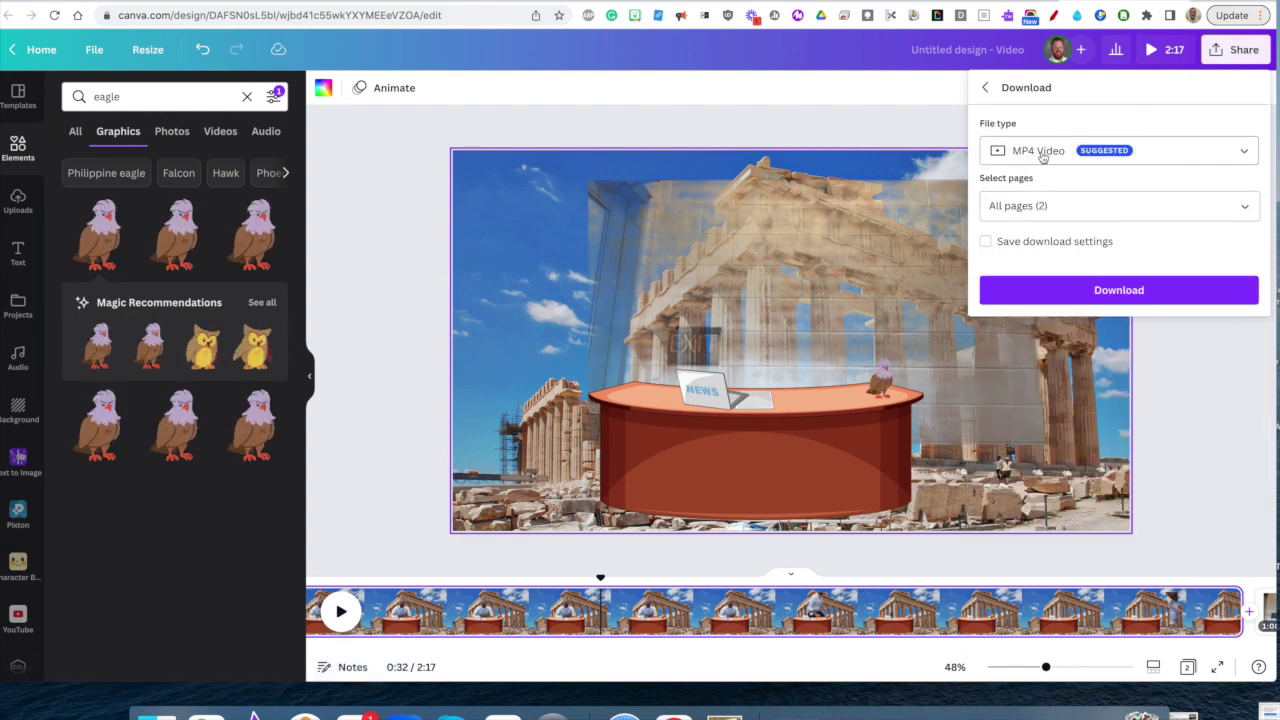
left_click(1206, 355)
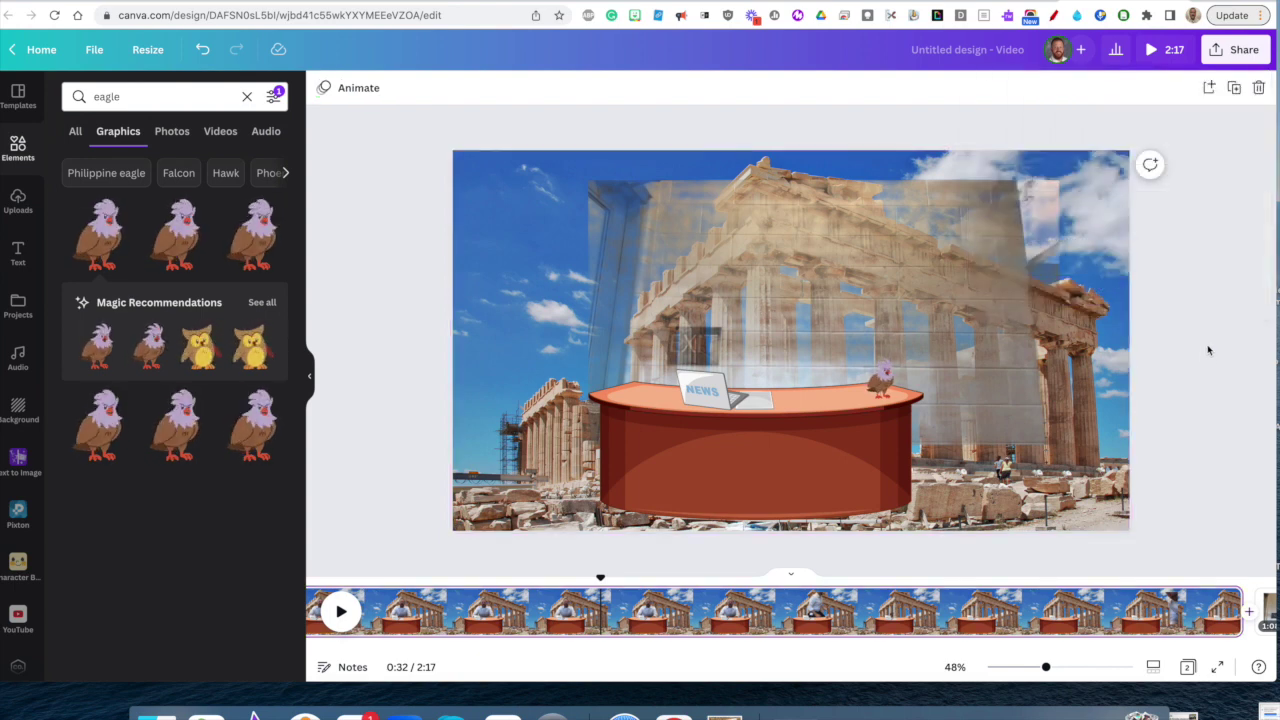
left_click_drag(602, 577, 594, 577)
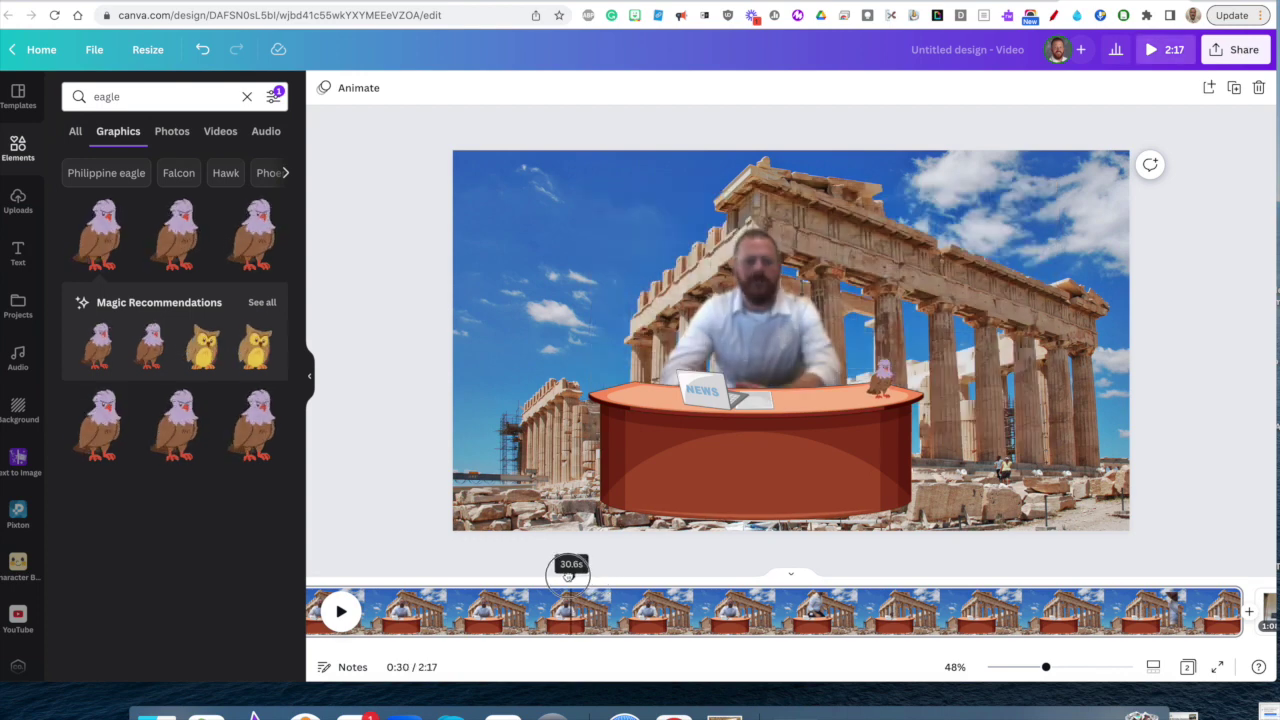
left_click(614, 612)
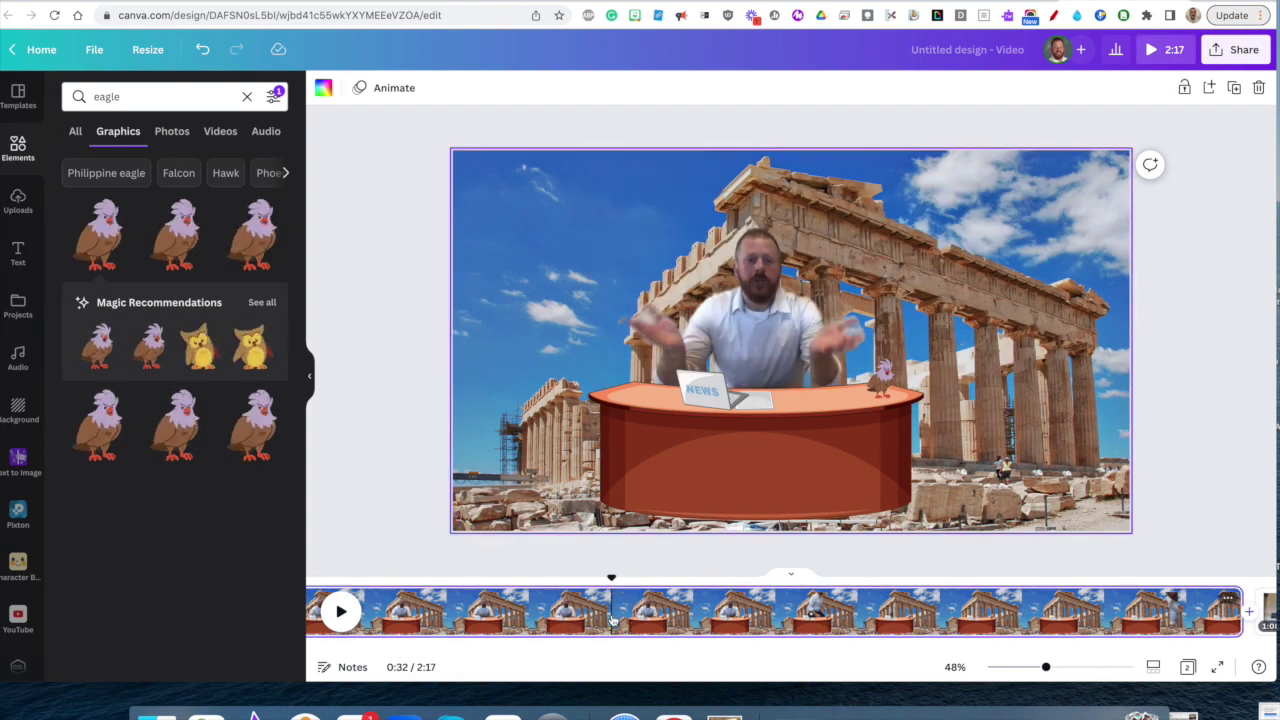